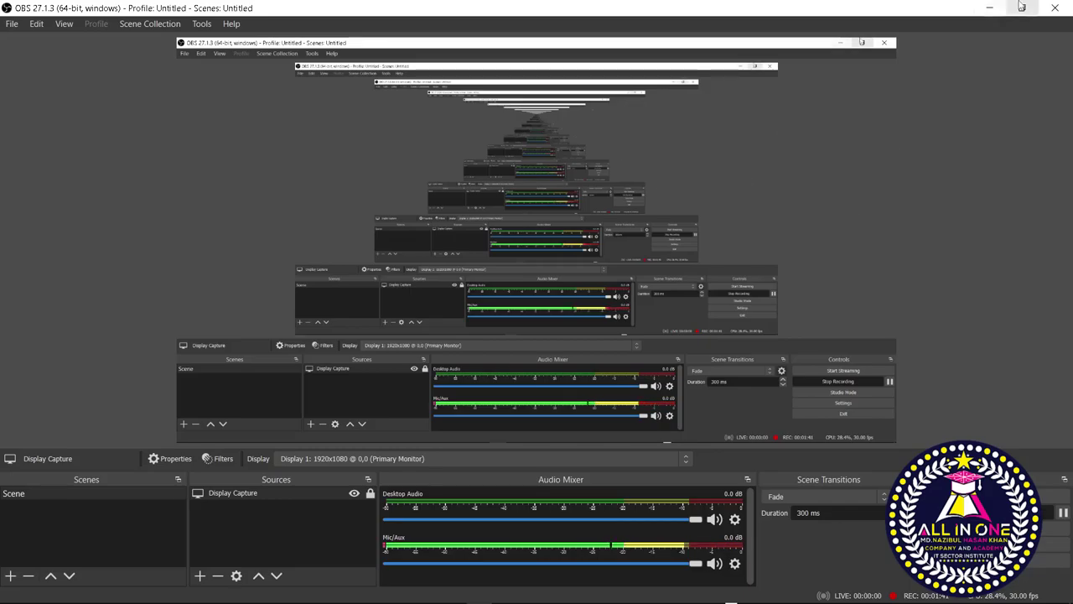
# Step: Minimise the OBS Studio window to reveal the Windows desktop
pyautogui.click(990, 7)
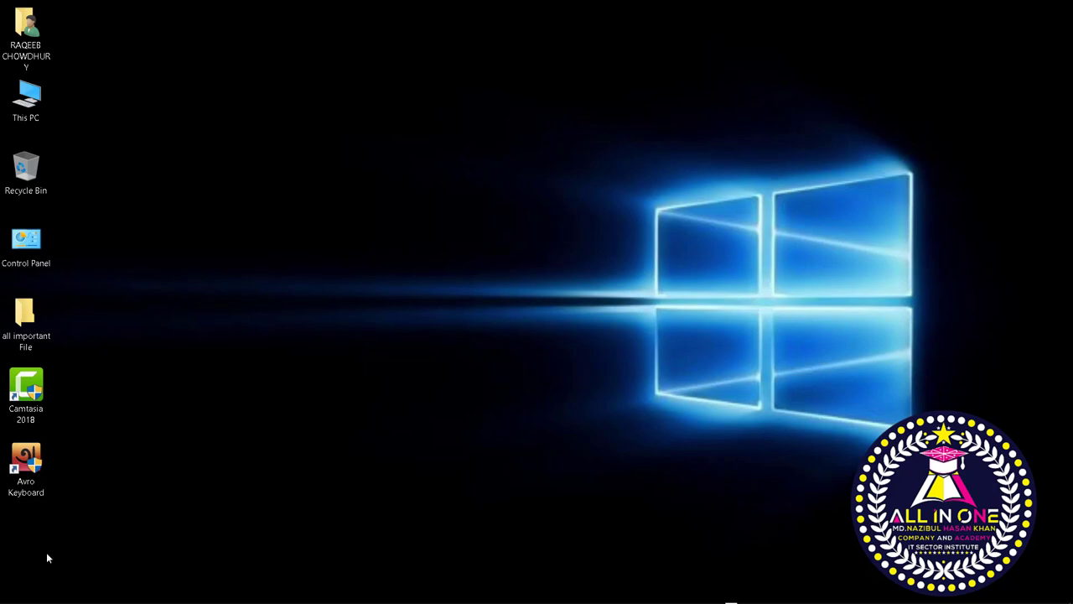
# Step: Open the Start menu and scroll its app list down to the W section with Word
pyautogui.moveTo(16, 599)
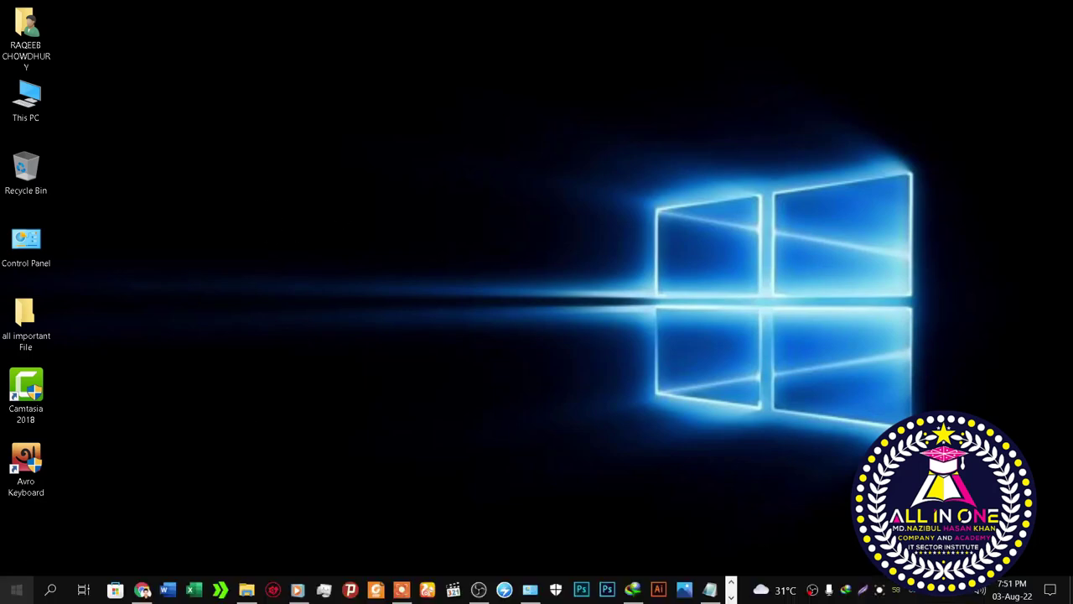
pyautogui.click(20, 594)
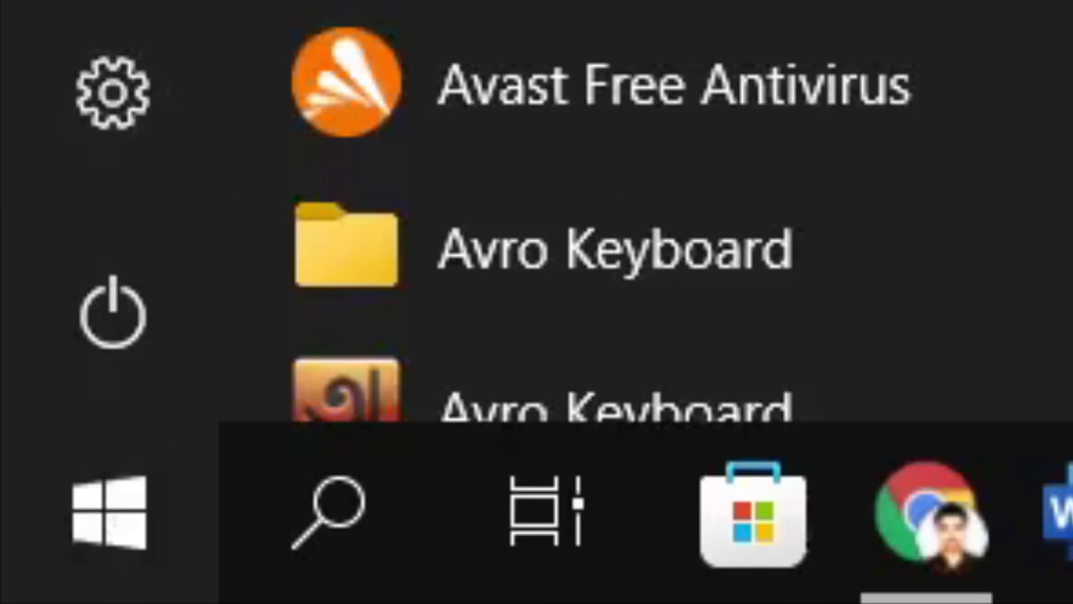
pyautogui.scroll(-5, 235, 293)
pyautogui.scroll(-3, 234, 293)
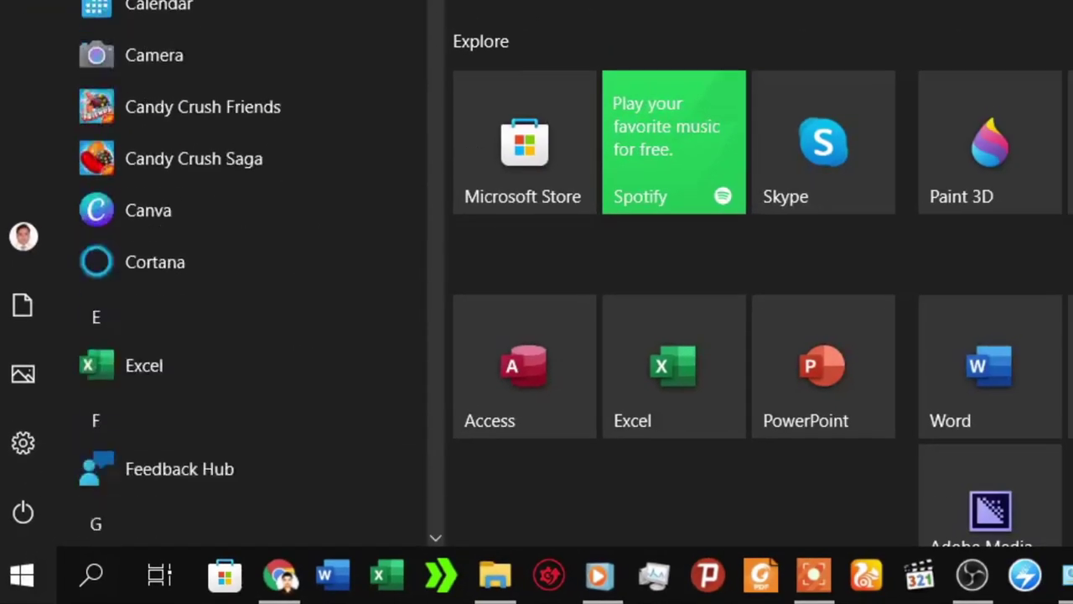
pyautogui.scroll(-3, 234, 294)
pyautogui.scroll(-3, 421, 28)
pyautogui.scroll(-3, 422, 29)
pyautogui.scroll(-3, 412, 104)
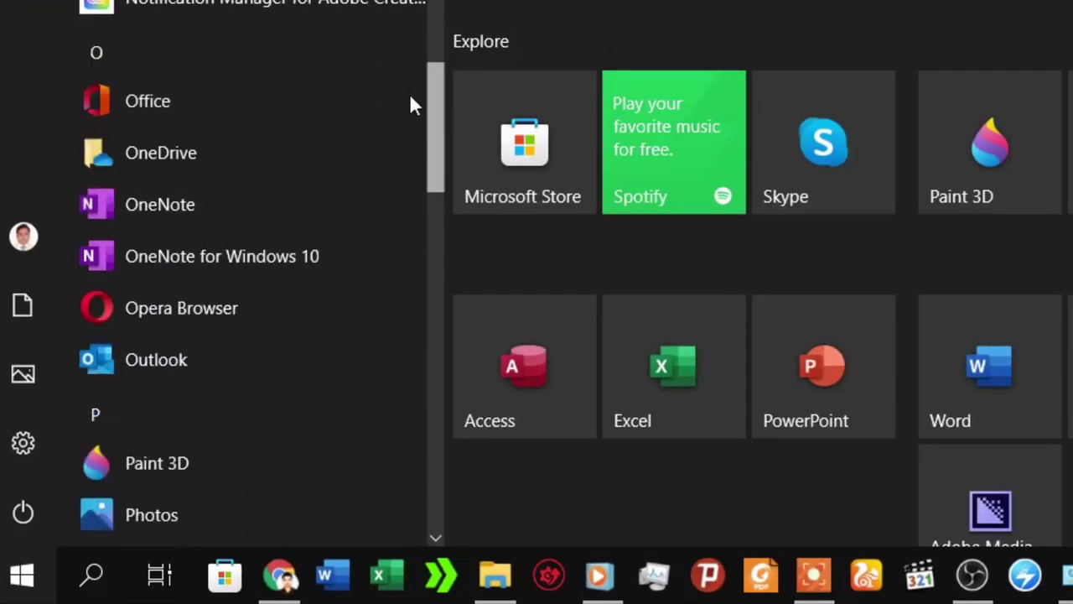
pyautogui.scroll(-3, 411, 210)
pyautogui.scroll(-3, 411, 235)
pyautogui.scroll(-3, 419, 302)
pyautogui.click(419, 306)
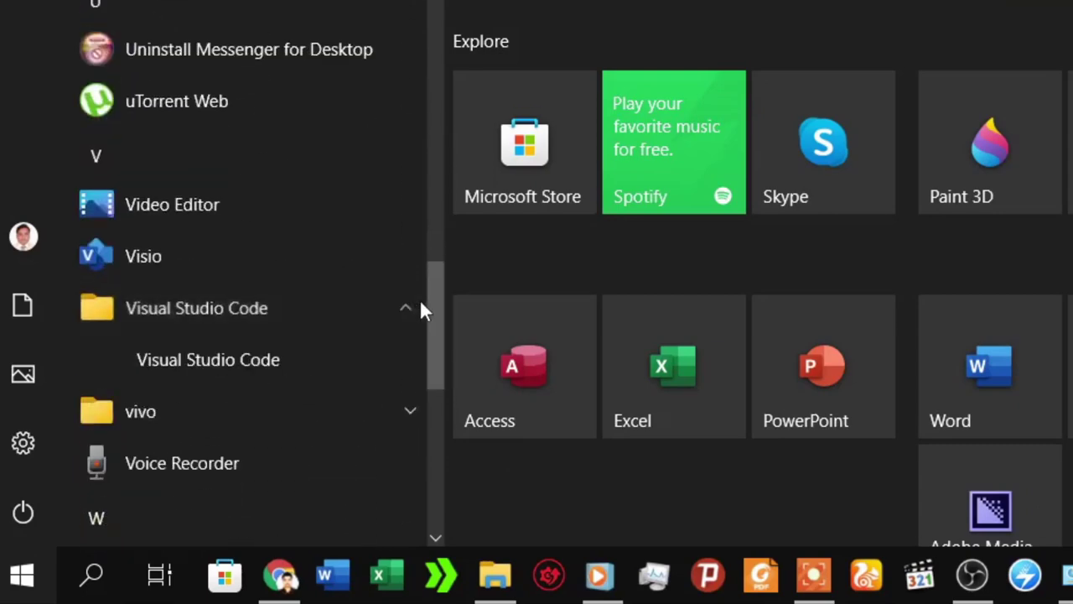
pyautogui.scroll(-1, 432, 352)
pyautogui.moveTo(432, 352); pyautogui.dragTo(441, 466)
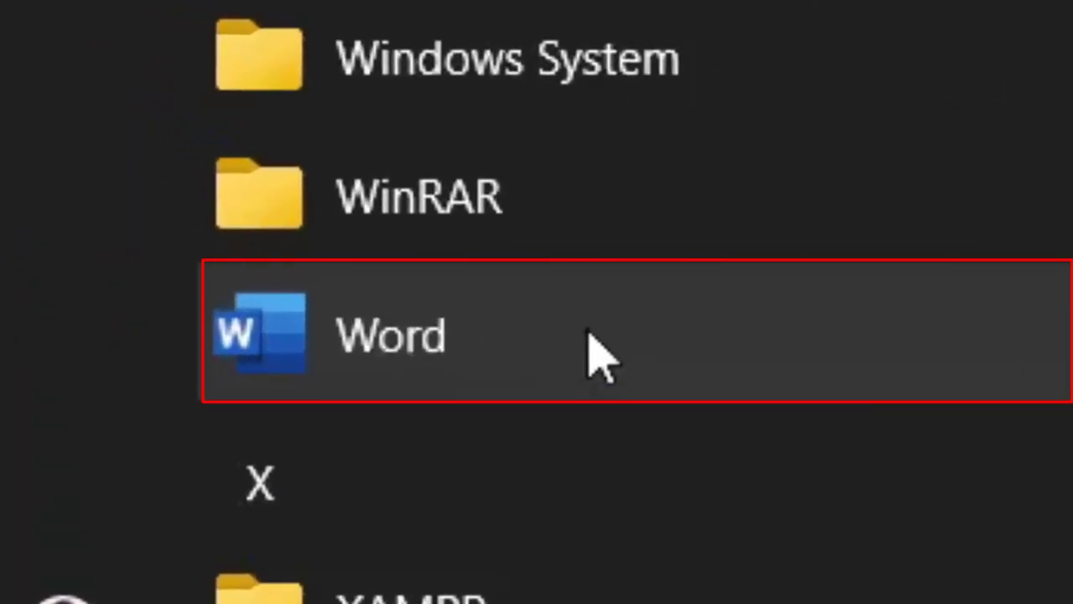
# Step: Show Word's right-click options in Start, including More and its recent documents
pyautogui.rightClick(597, 369)
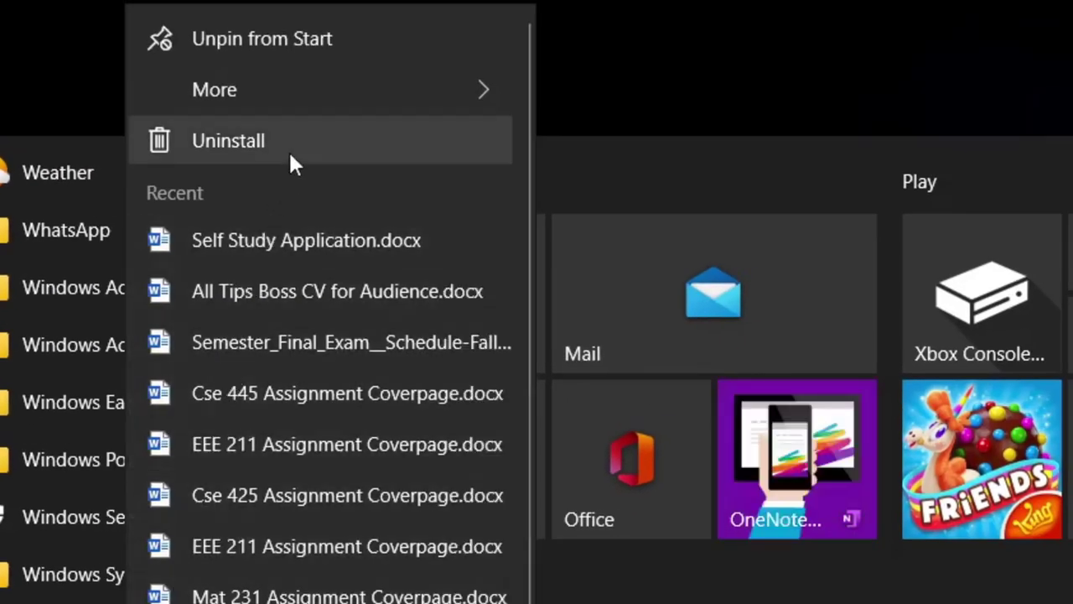
pyautogui.moveTo(297, 97)
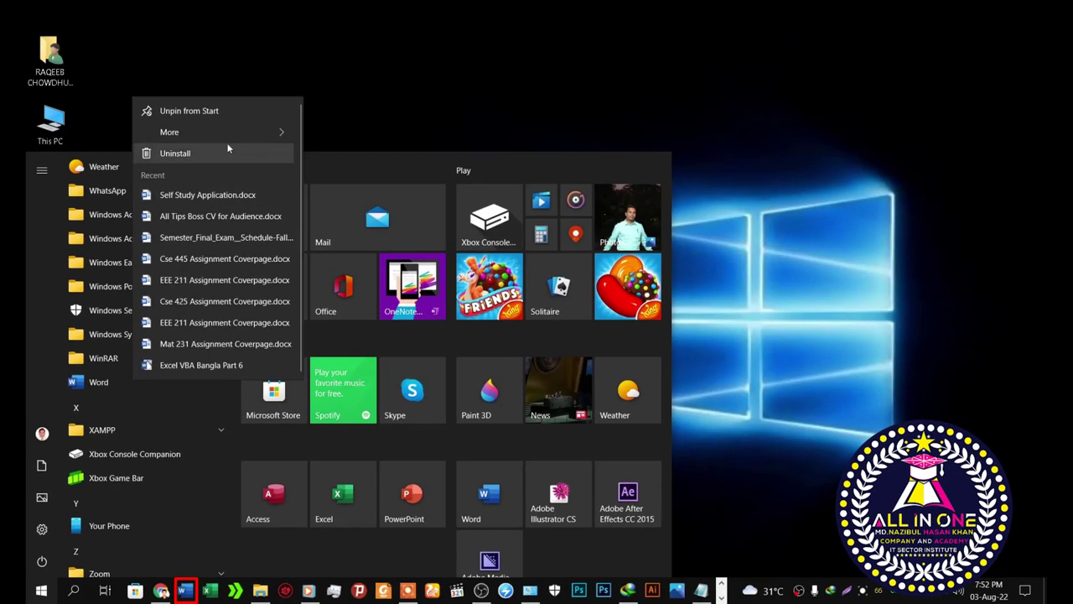
# Step: Open Word's shortcut location, the Start Menu Programs folder, in File Explorer
pyautogui.moveTo(235, 132)
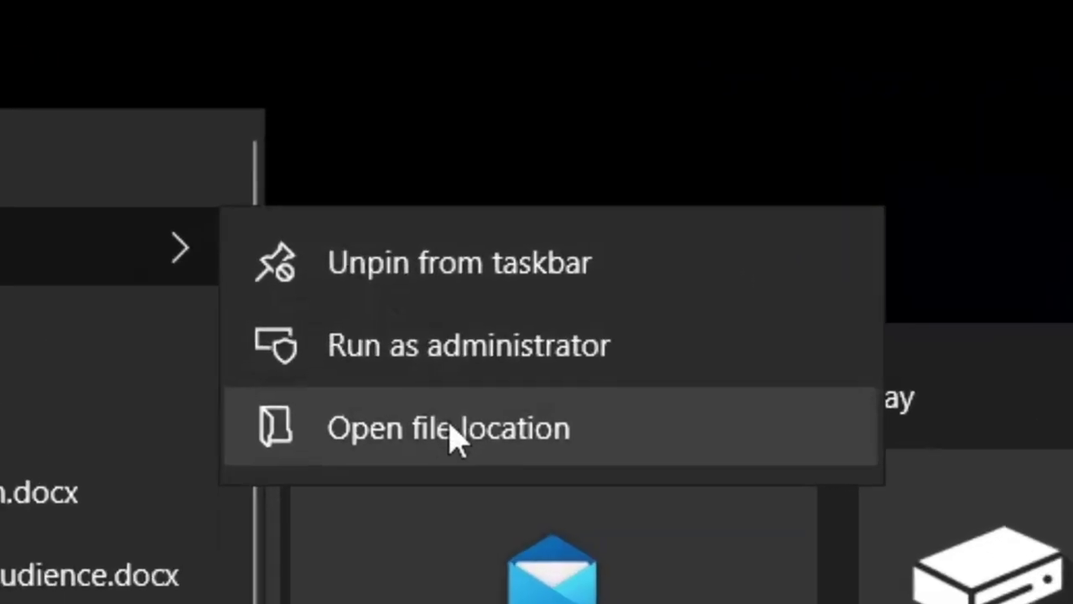
pyautogui.click(450, 429)
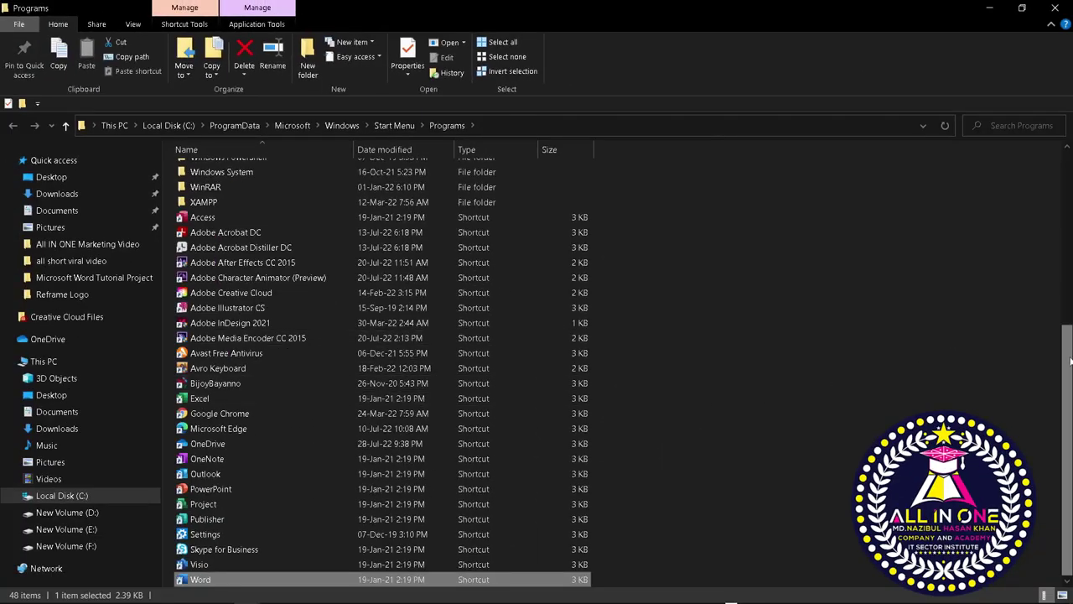
pyautogui.rightClick(238, 582)
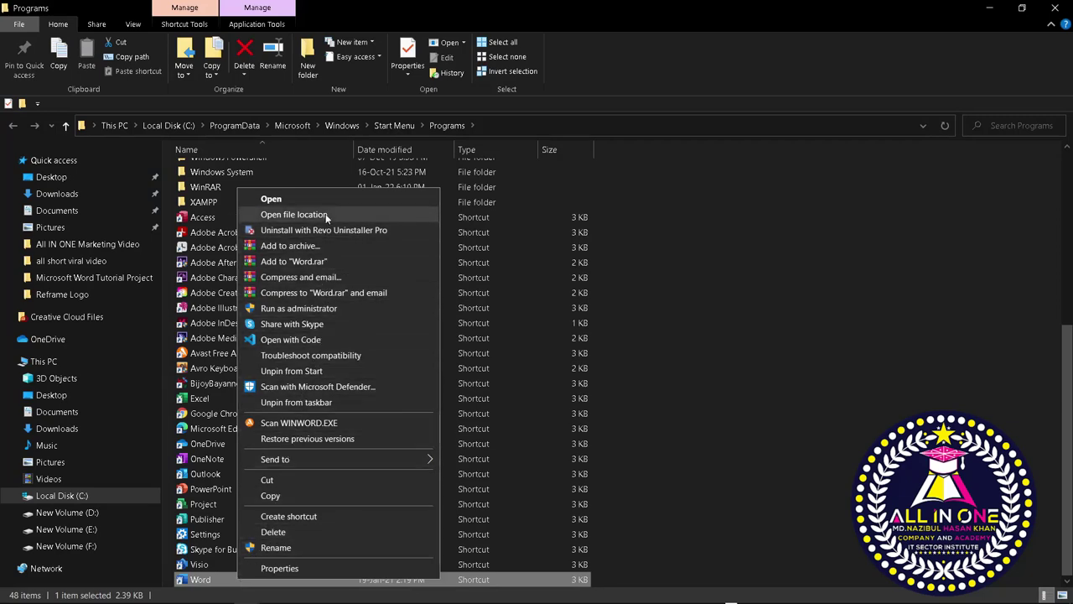
pyautogui.click(294, 215)
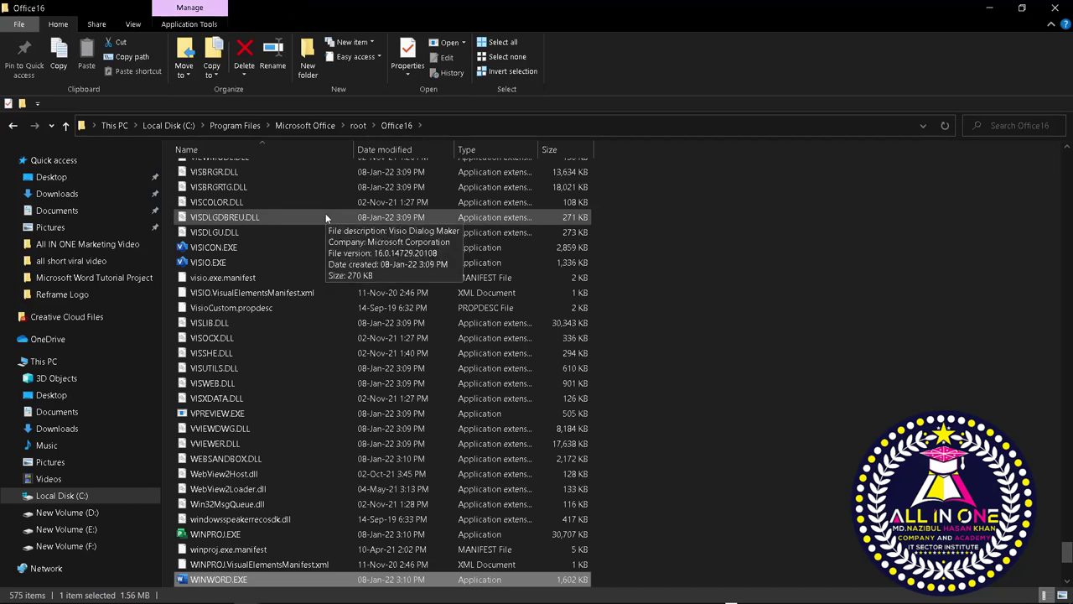
pyautogui.click(1067, 584)
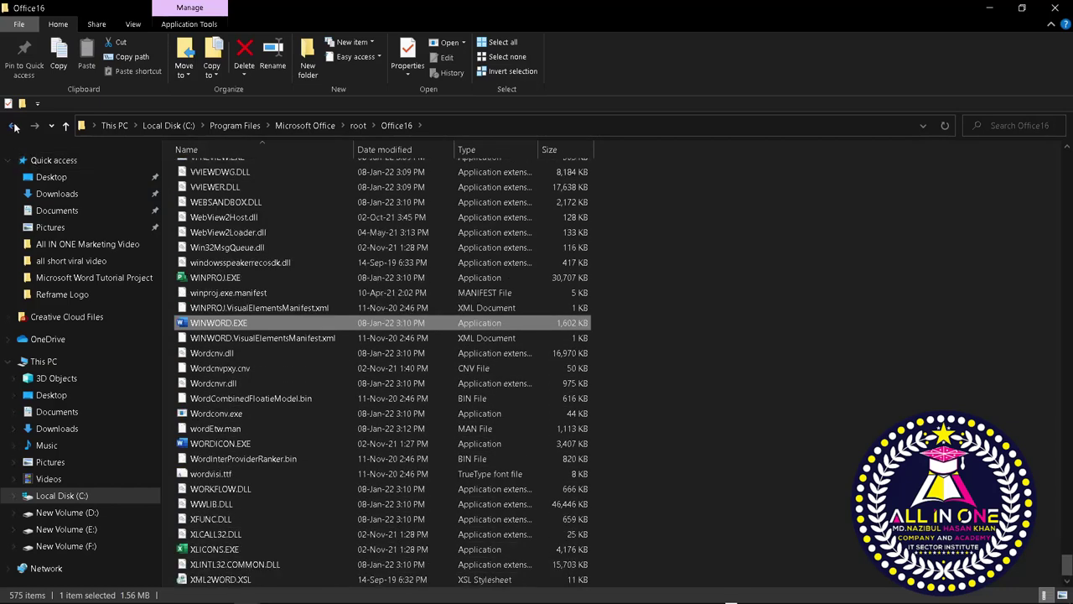
pyautogui.click(14, 126)
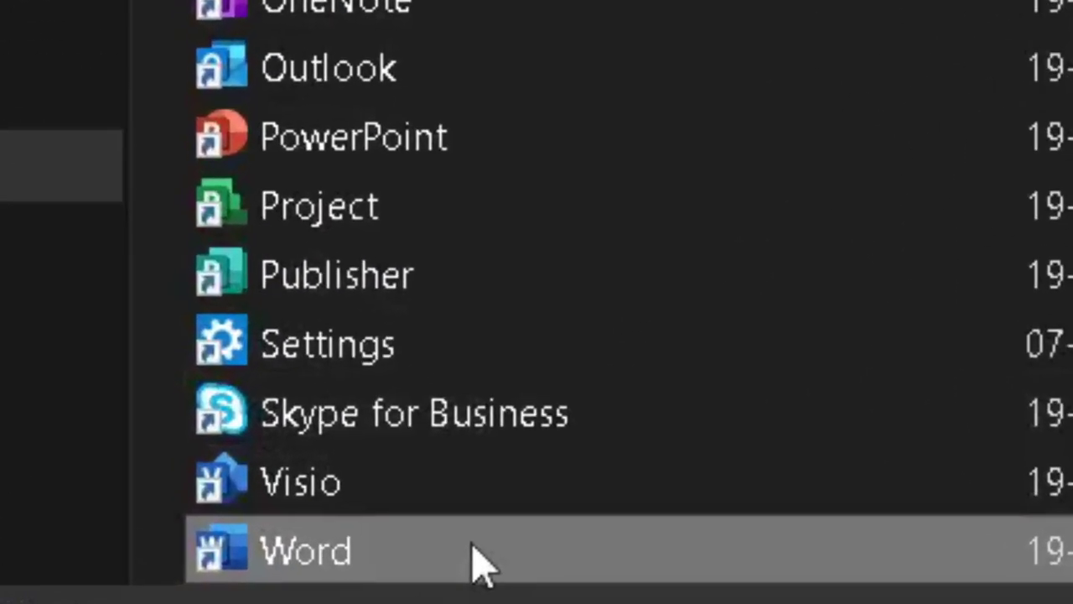
# Step: Send the Word shortcut to the desktop, then minimise File Explorer
pyautogui.rightClick(490, 567)
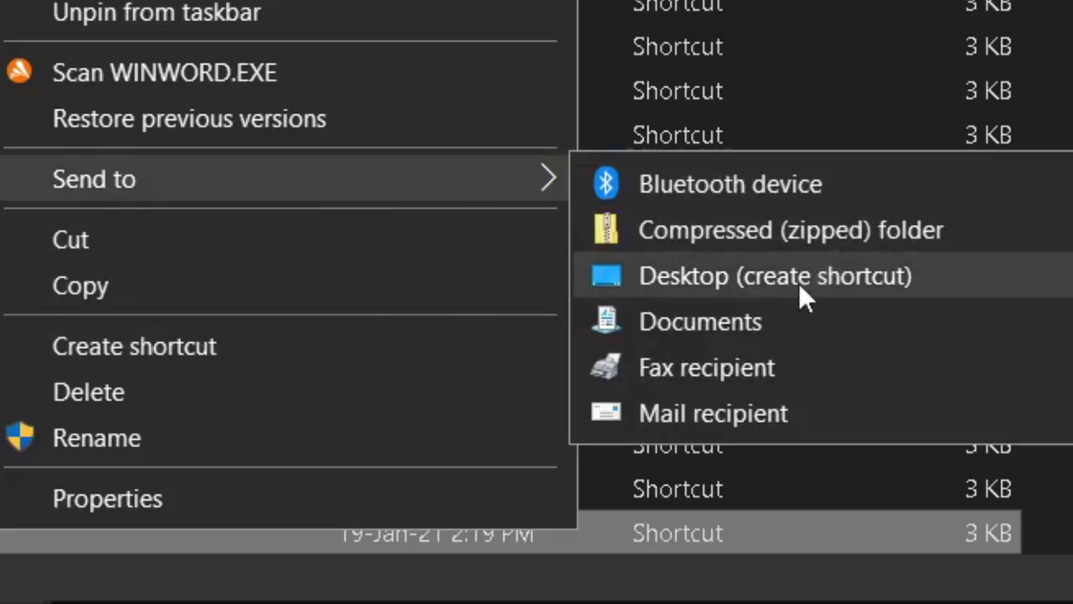
pyautogui.click(798, 283)
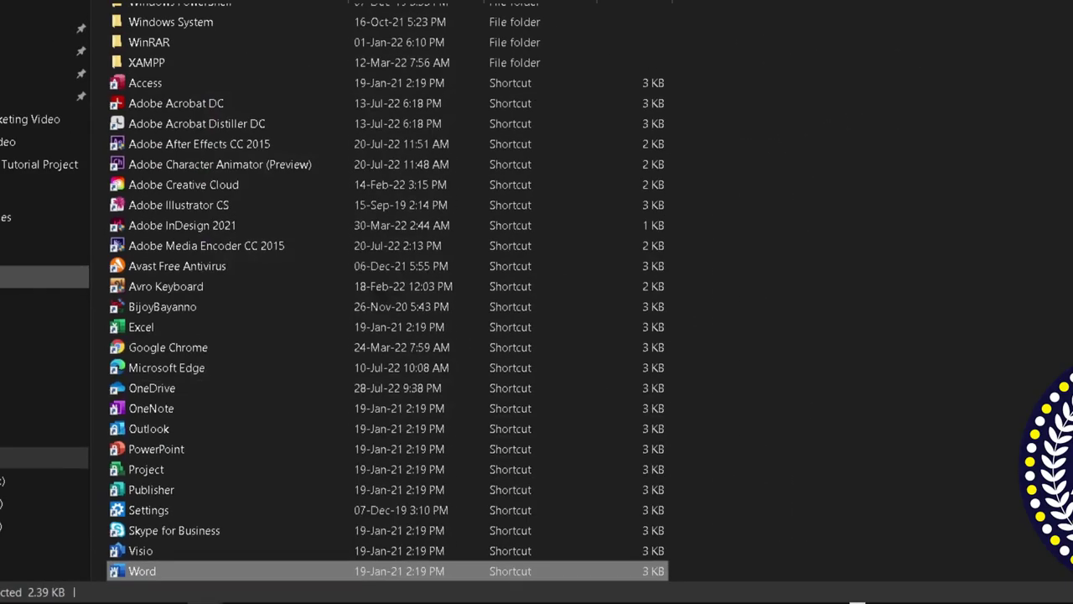
pyautogui.click(38, 361)
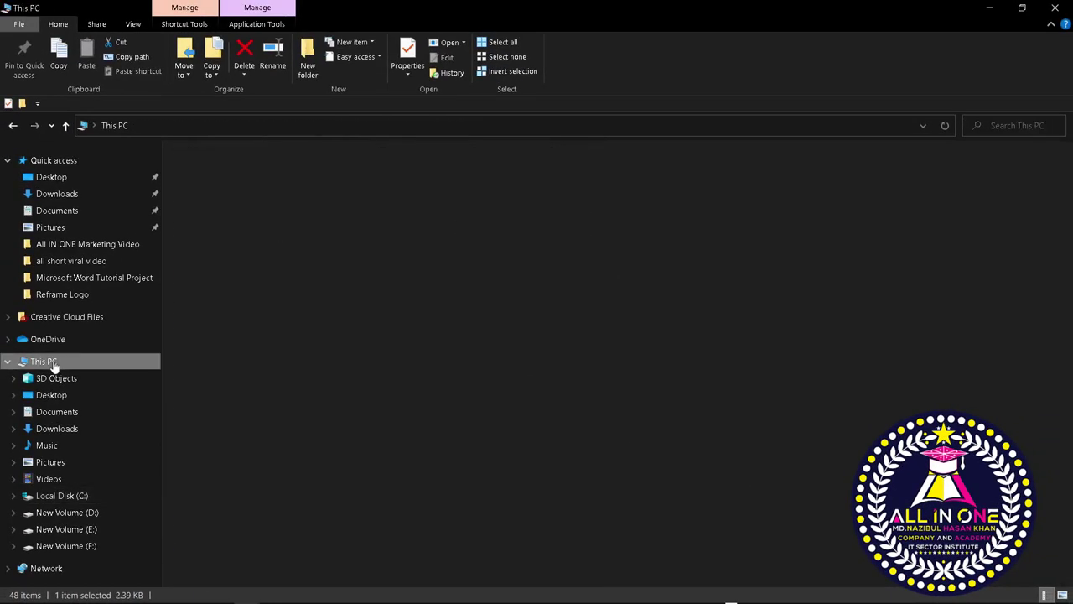
pyautogui.click(989, 7)
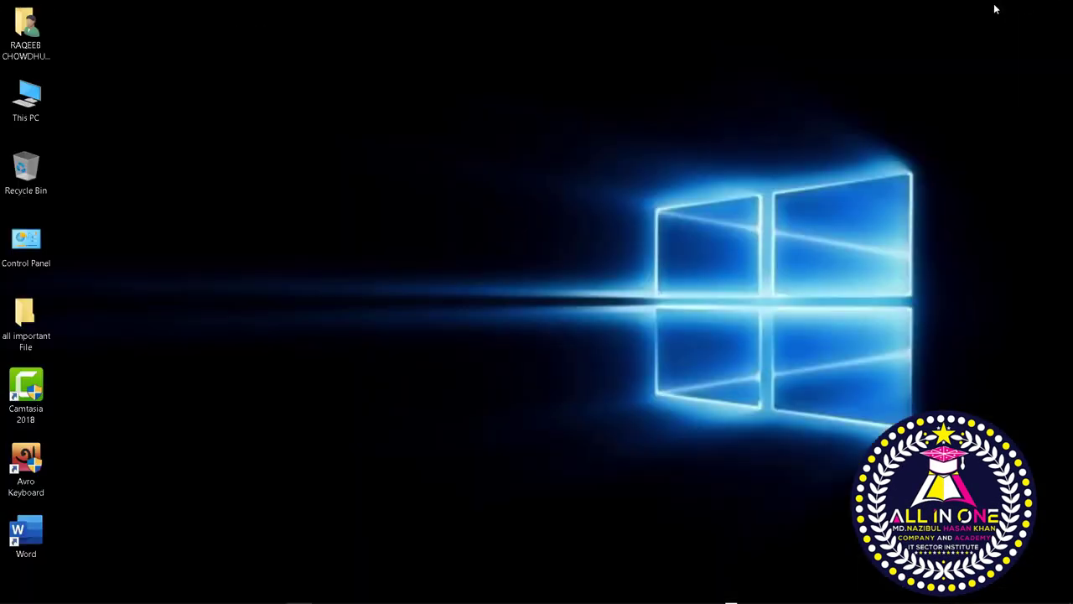
# Step: Rename the desktop Word shortcut to the user's name plus 'All in One' and launch Word from it
pyautogui.click(29, 533)
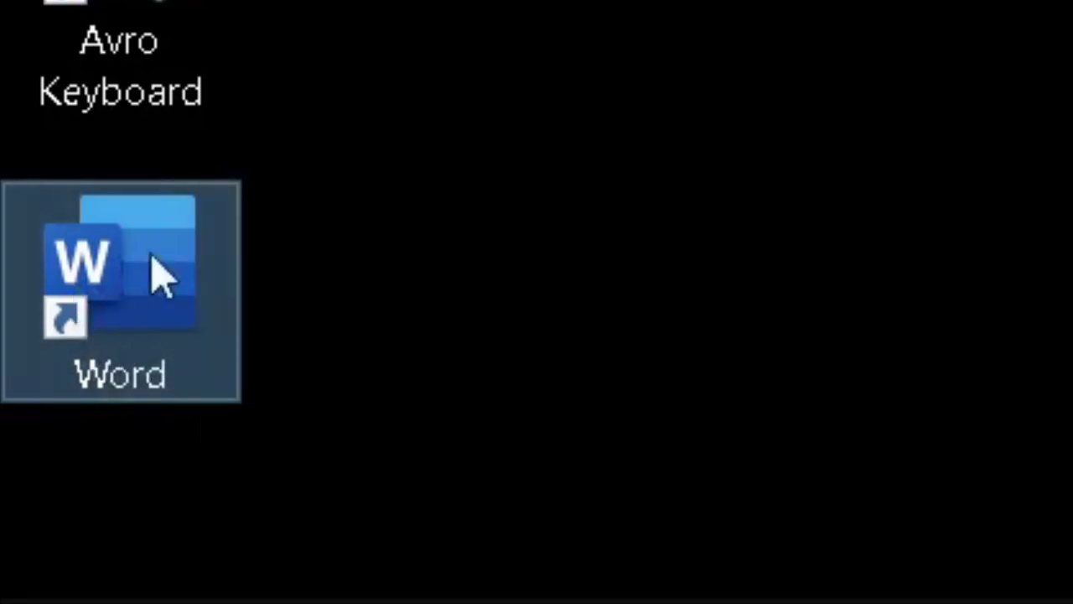
pyautogui.rightClick(154, 260)
pyautogui.click(323, 126)
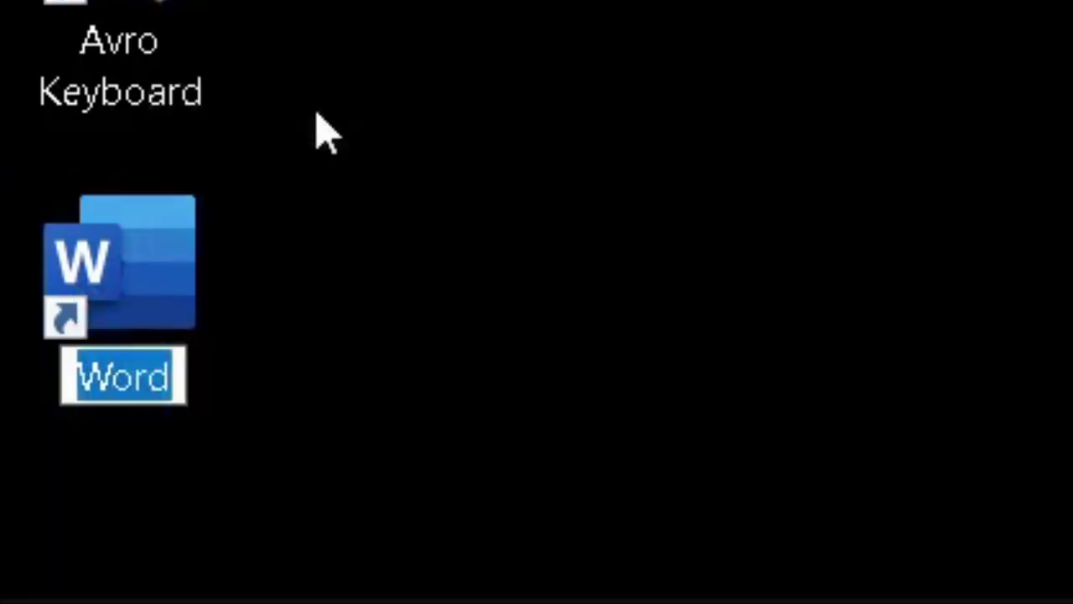
pyautogui.write('N')
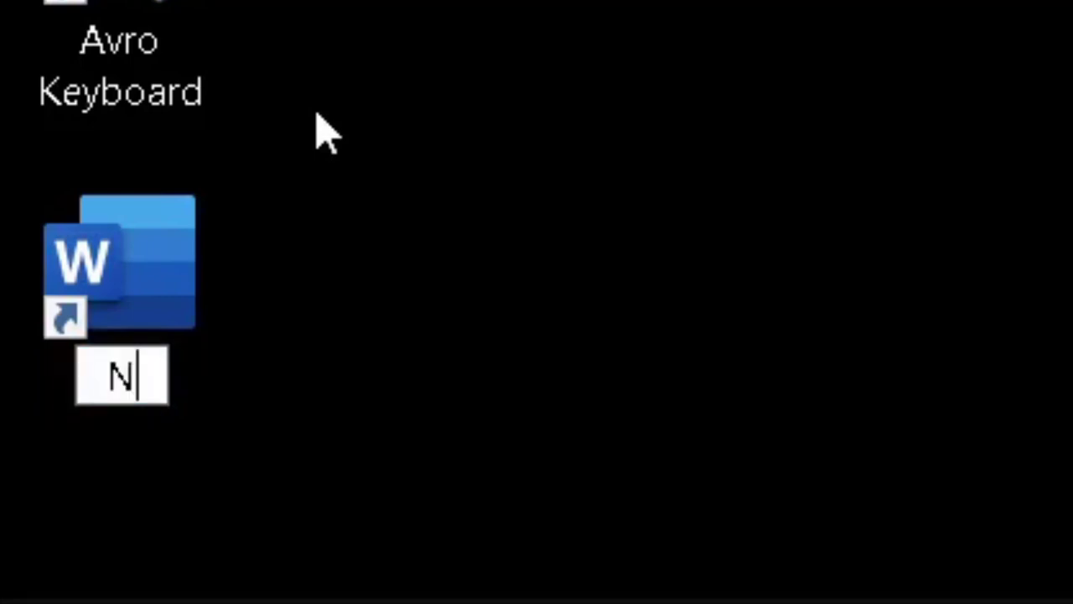
pyautogui.write('azibu')
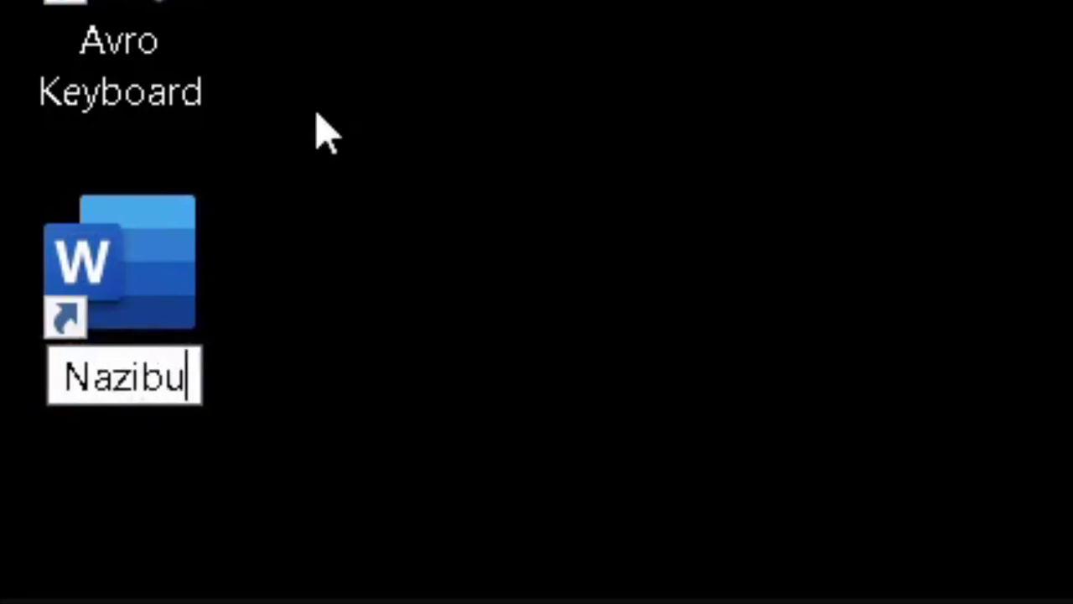
pyautogui.write('l Hasan ')
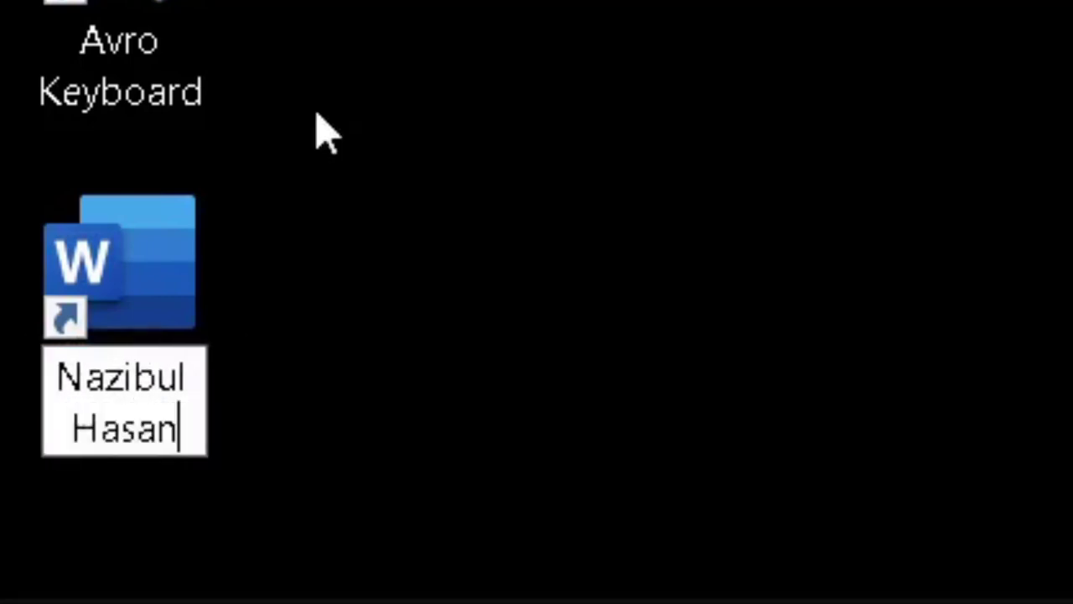
pyautogui.write('All ')
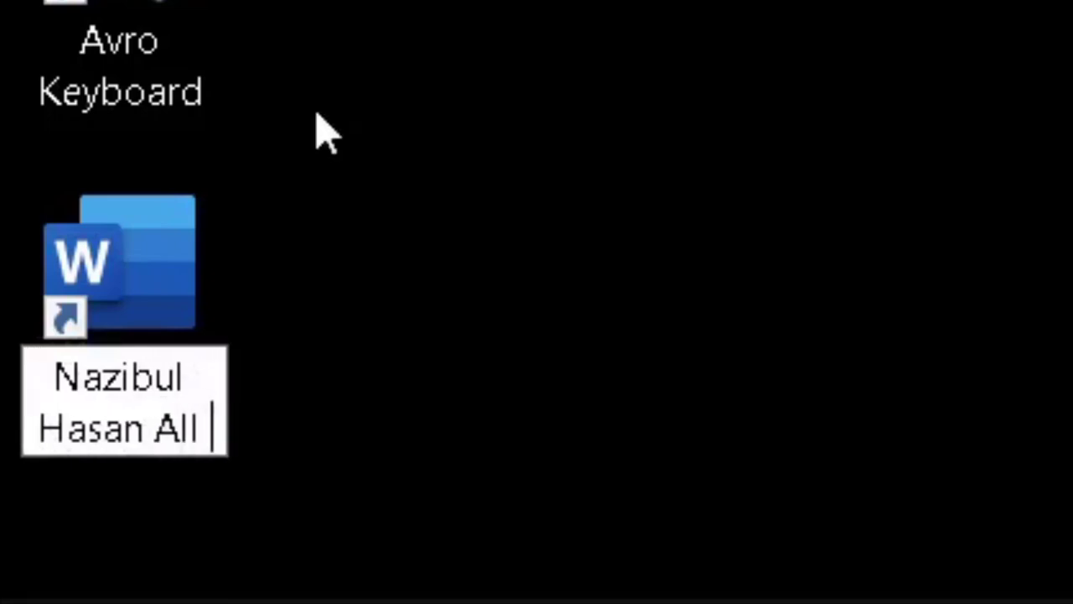
pyautogui.write('in On')
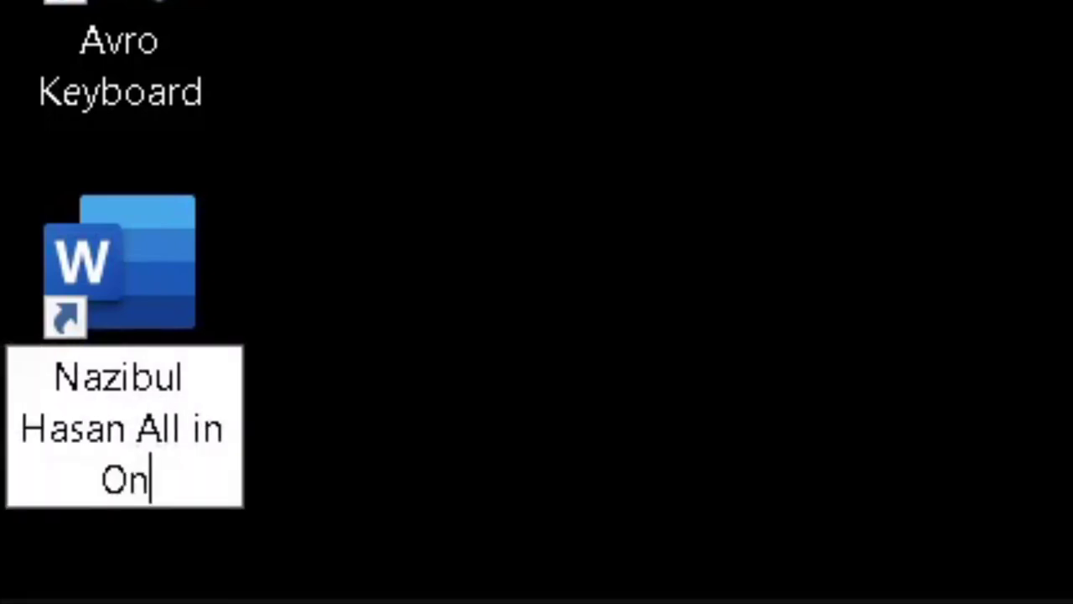
pyautogui.write('e')
pyautogui.press('Return')
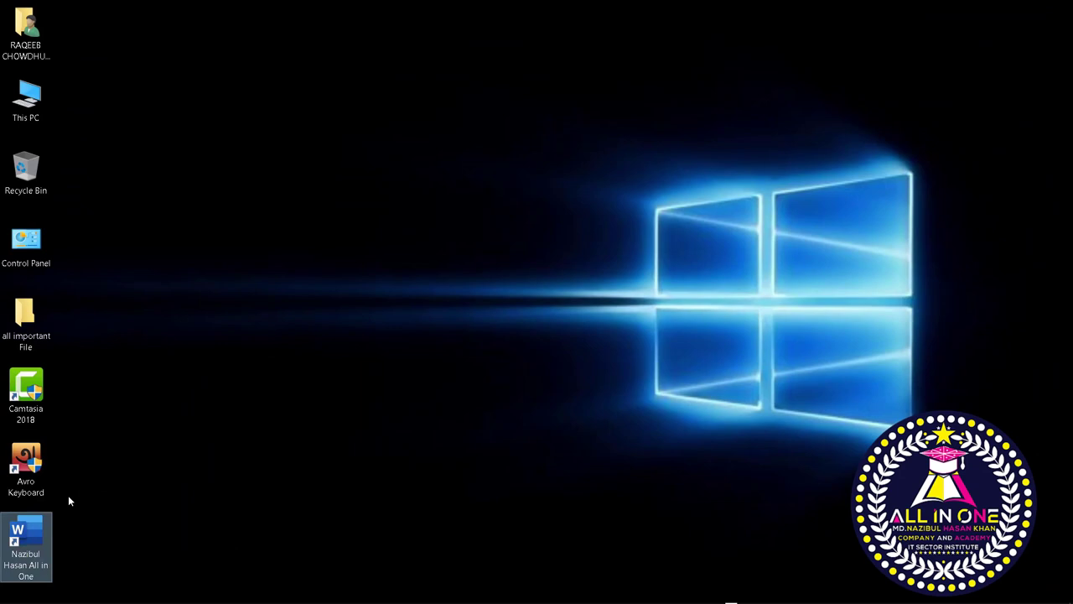
pyautogui.rightClick(26, 541)
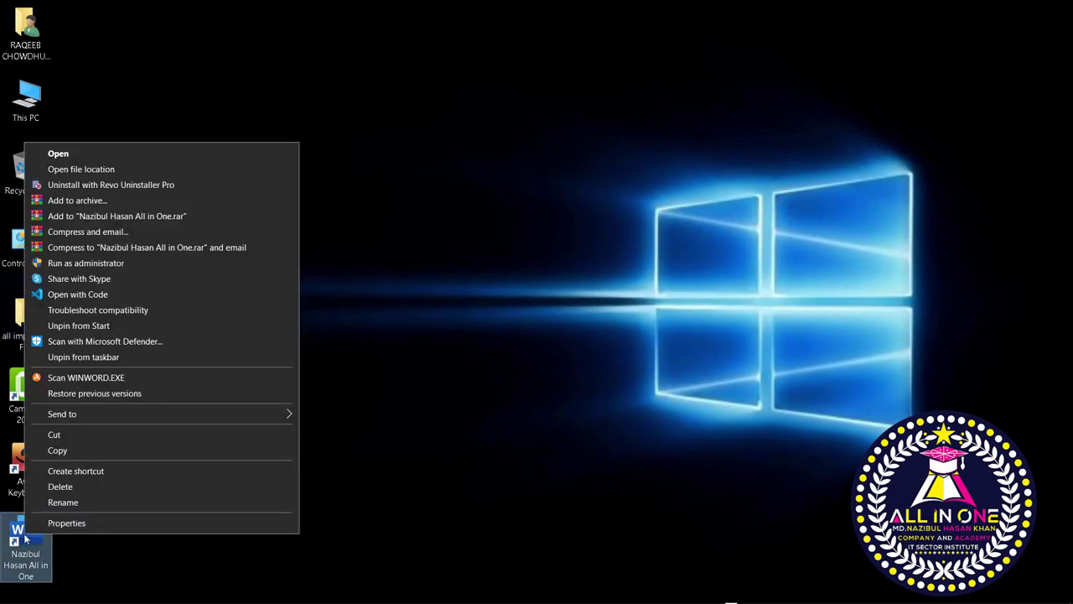
pyautogui.click(119, 154)
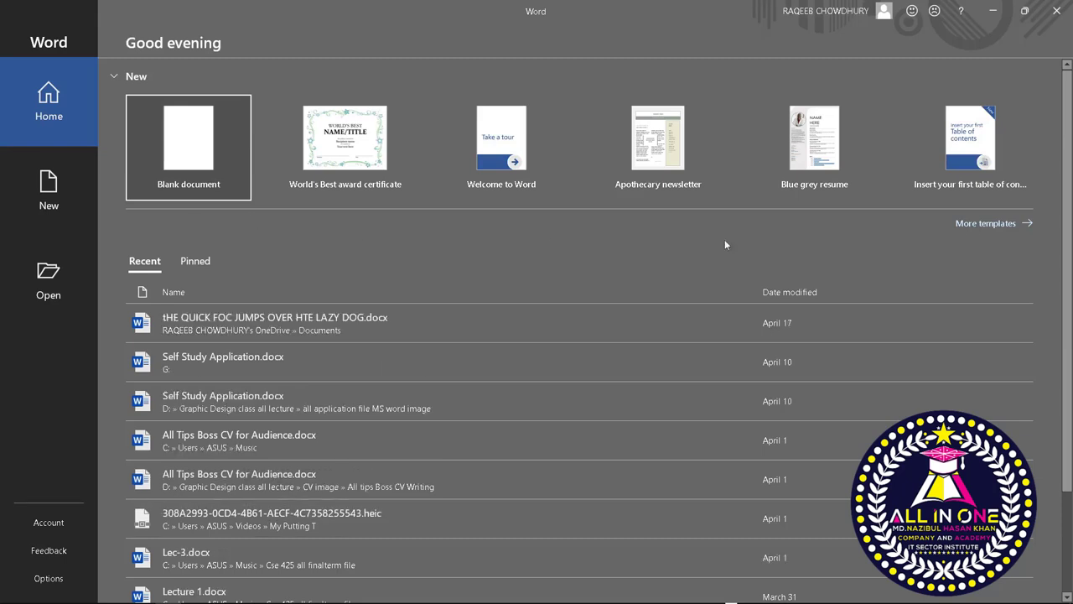
# Step: Open Word's New page with the full template gallery
pyautogui.click(978, 223)
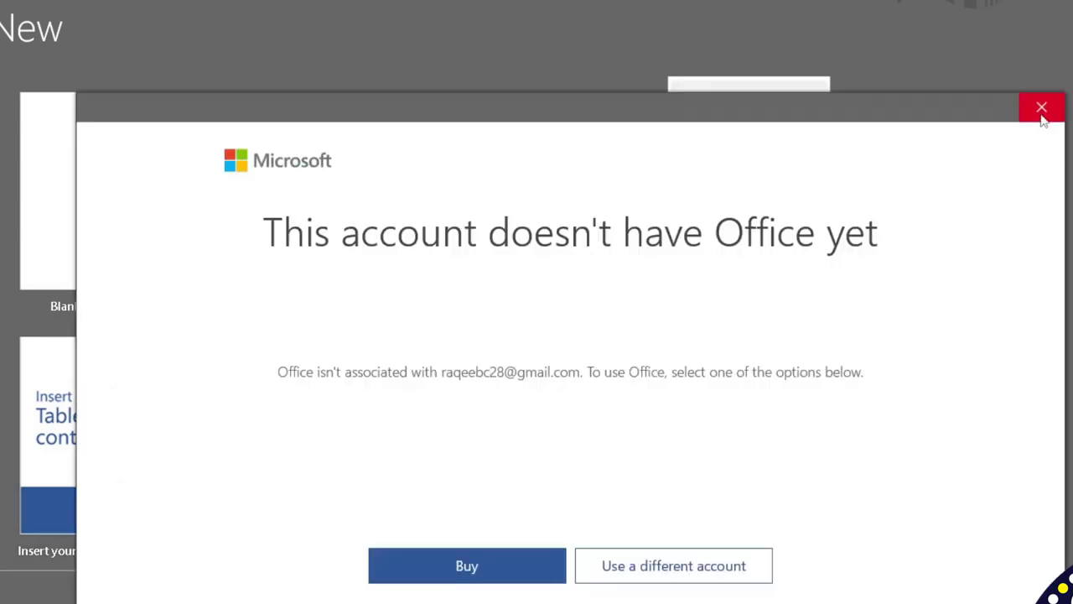
# Step: Dismiss the no-Office account message and the Microsoft 365 trial offer
pyautogui.click(1041, 109)
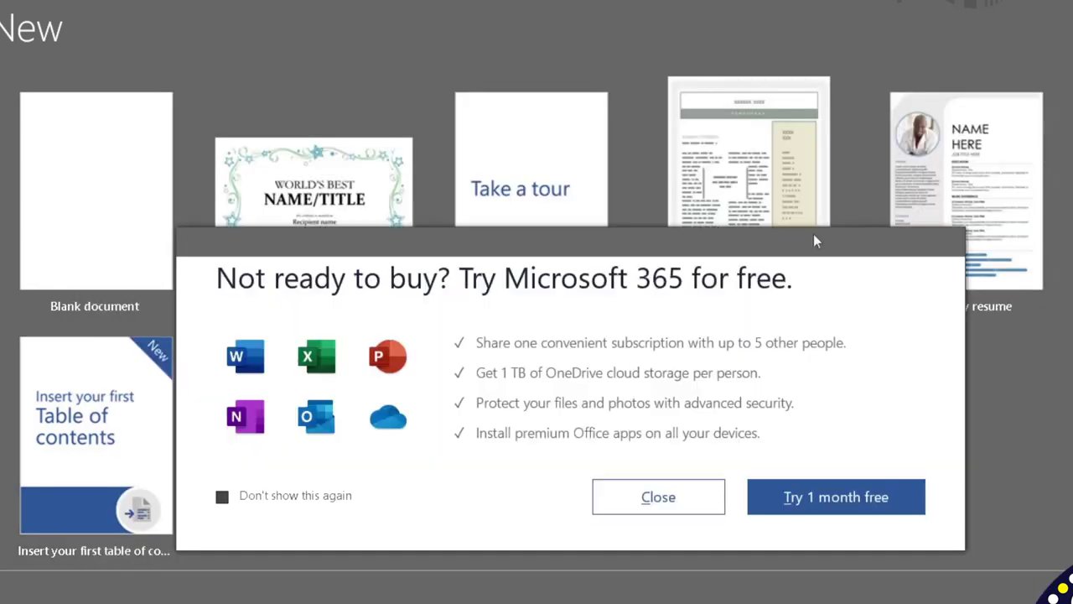
pyautogui.click(683, 493)
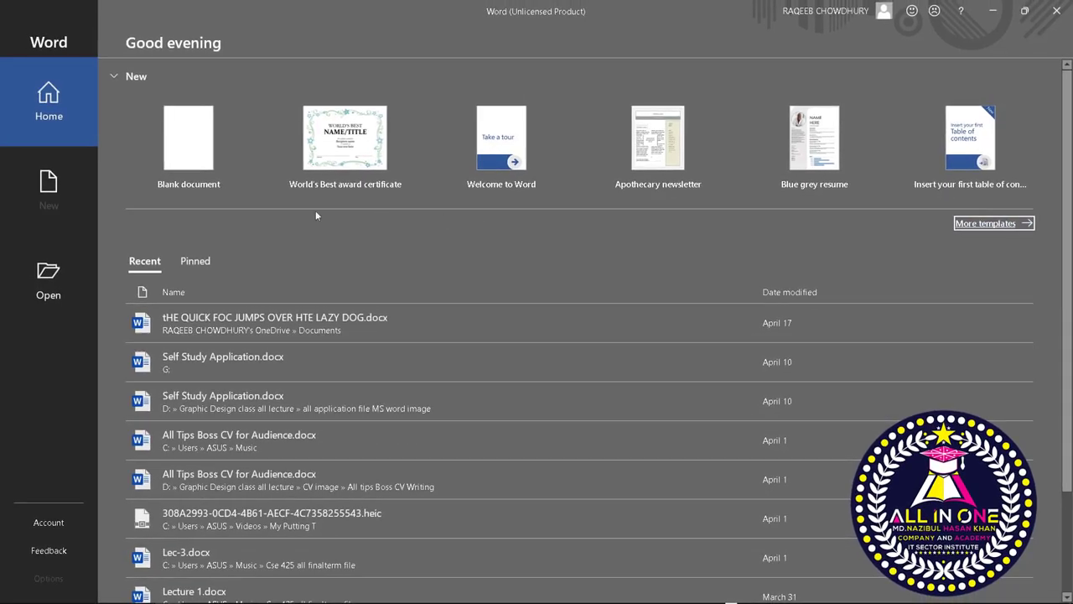
# Step: Create a blank document and close the inactive-product and updates-available notices
pyautogui.click(194, 133)
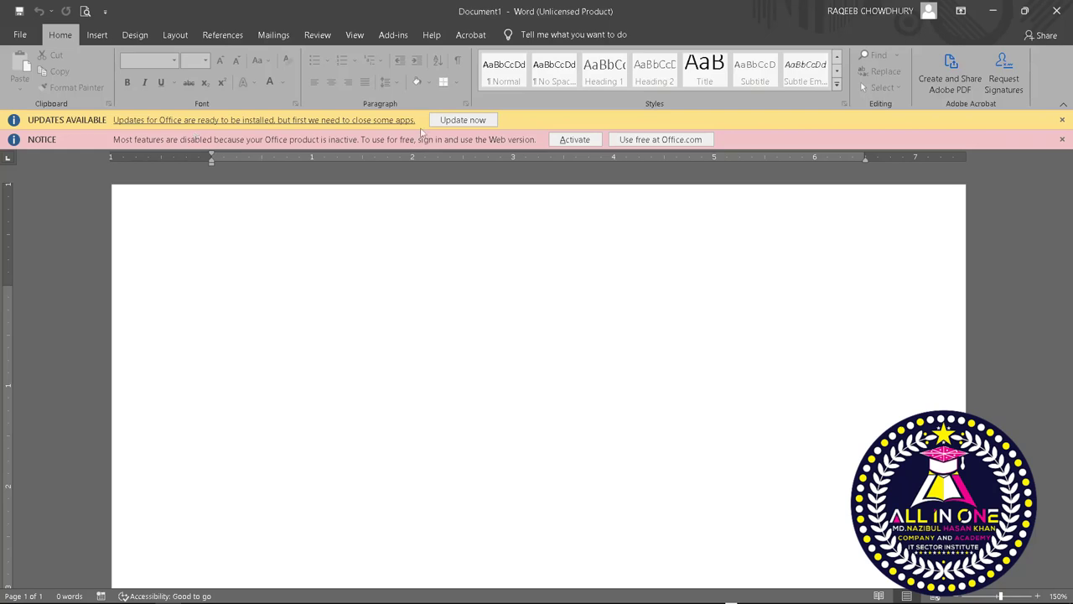
pyautogui.click(1062, 139)
pyautogui.click(1062, 120)
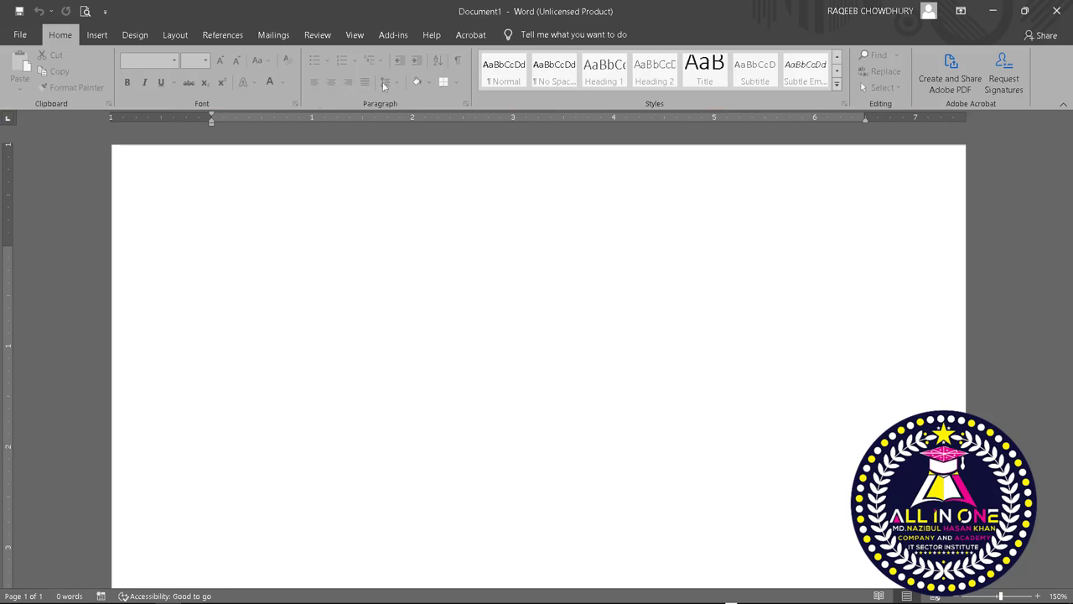
# Step: Minimise Word, restore OBS from the taskbar, then minimise OBS again
pyautogui.click(996, 11)
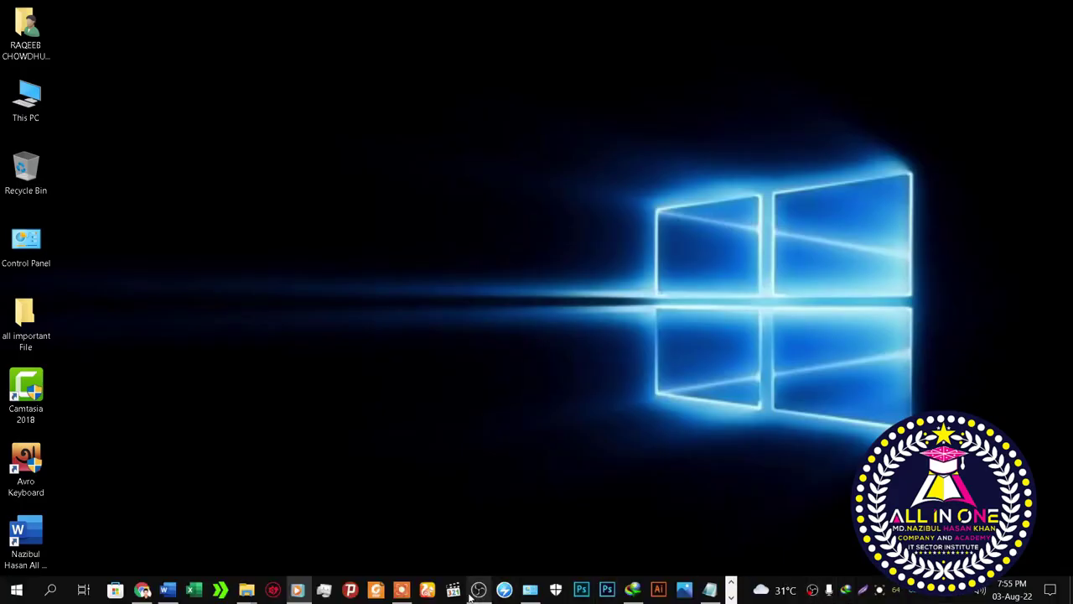
pyautogui.moveTo(478, 590)
pyautogui.click(479, 541)
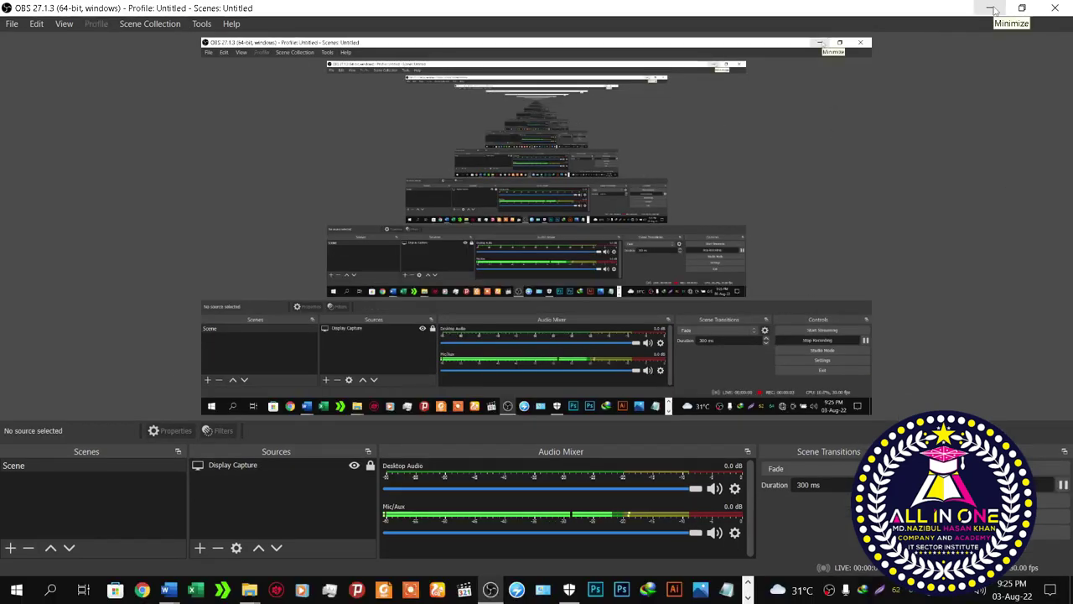
pyautogui.click(992, 9)
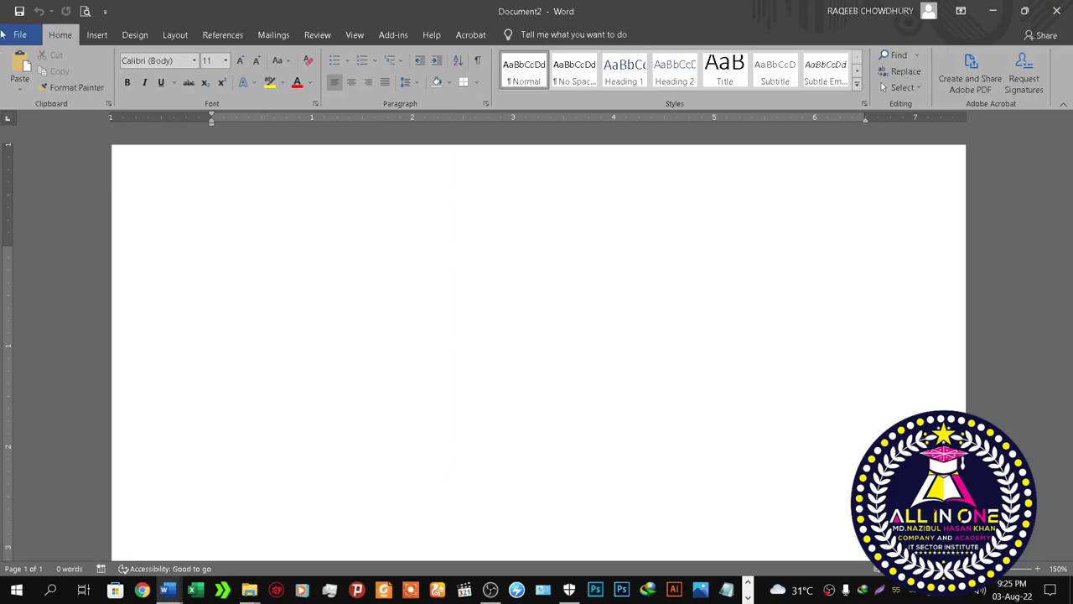
# Step: Start a Lightshot capture and reposition the selection over the File, Home, Design and Clipboard areas
pyautogui.press('Print')
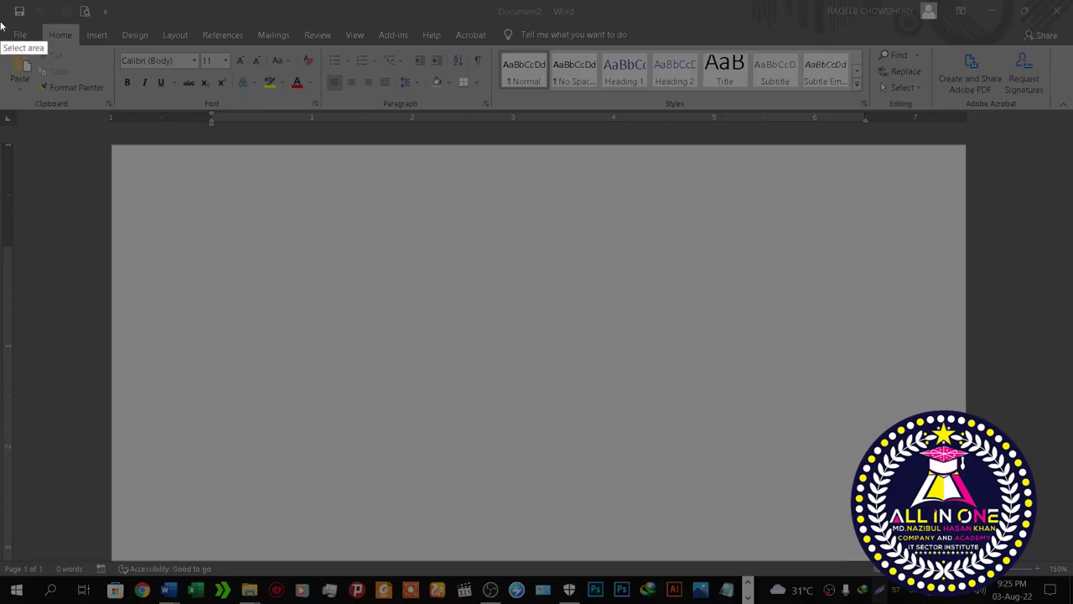
pyautogui.moveTo(0, 1)
pyautogui.mouseDown()
pyautogui.moveTo(778, 45)
pyautogui.moveTo(1071, 44)
pyautogui.mouseUp()
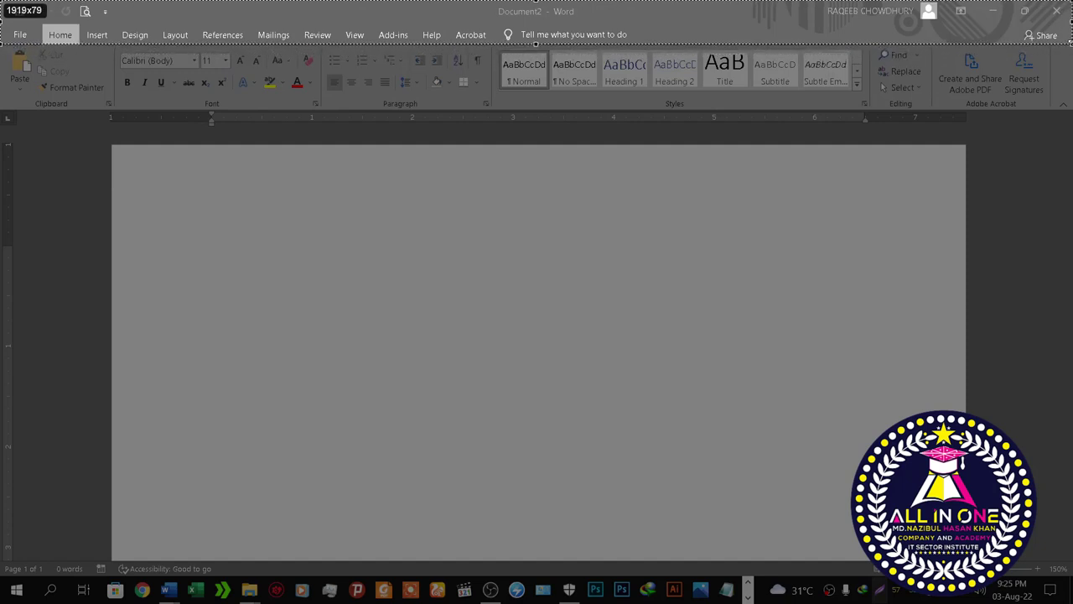
pyautogui.moveTo(1071, 44); pyautogui.dragTo(37, 44)
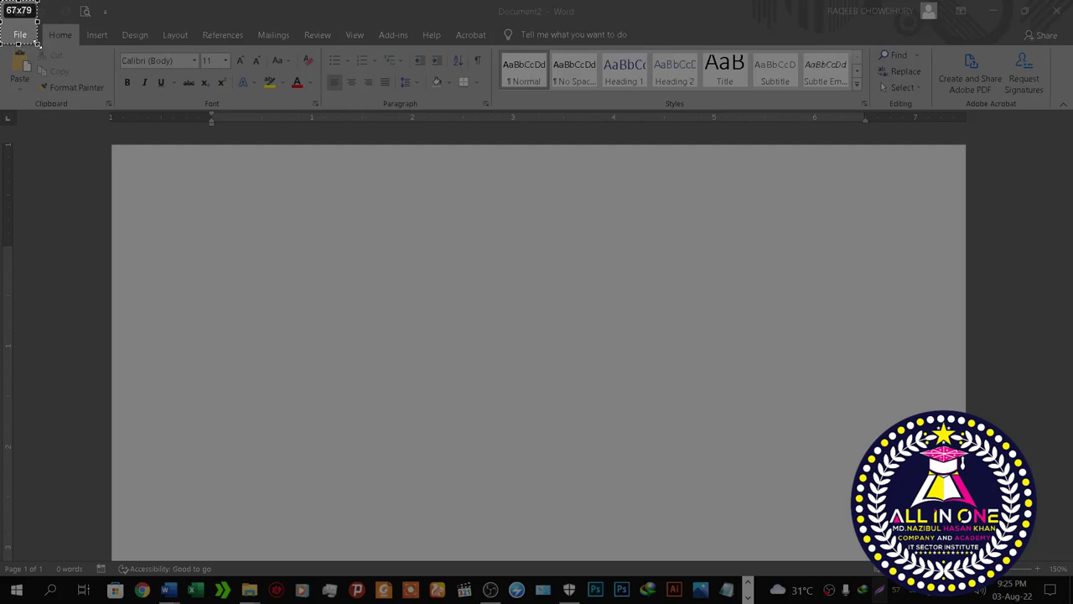
pyautogui.moveTo(25, 33); pyautogui.dragTo(70, 31)
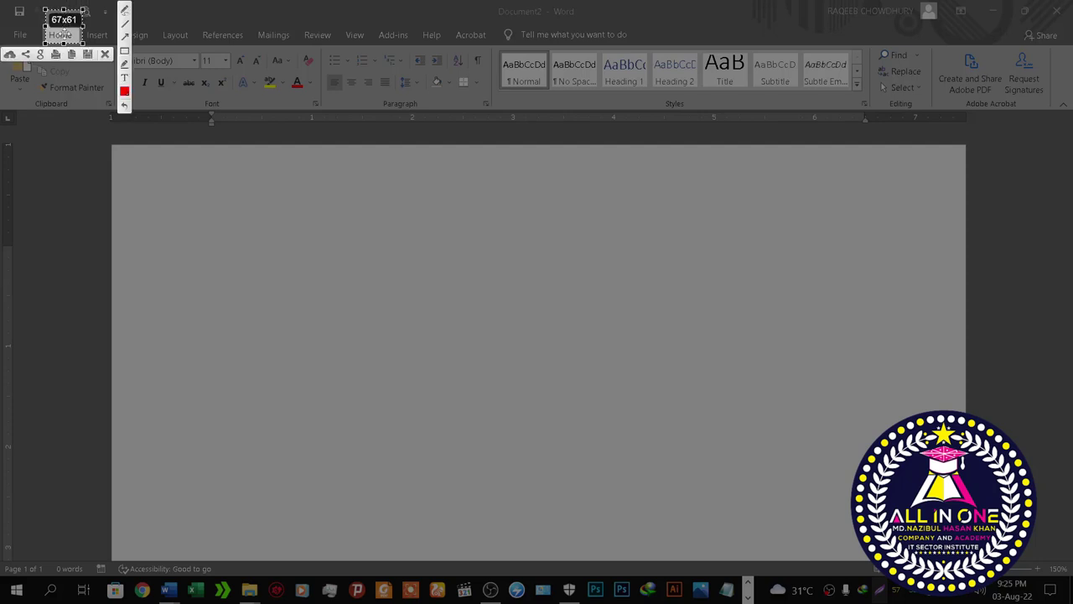
pyautogui.moveTo(60, 11)
pyautogui.mouseDown()
pyautogui.moveTo(99, 44)
pyautogui.moveTo(98, 35)
pyautogui.mouseUp()
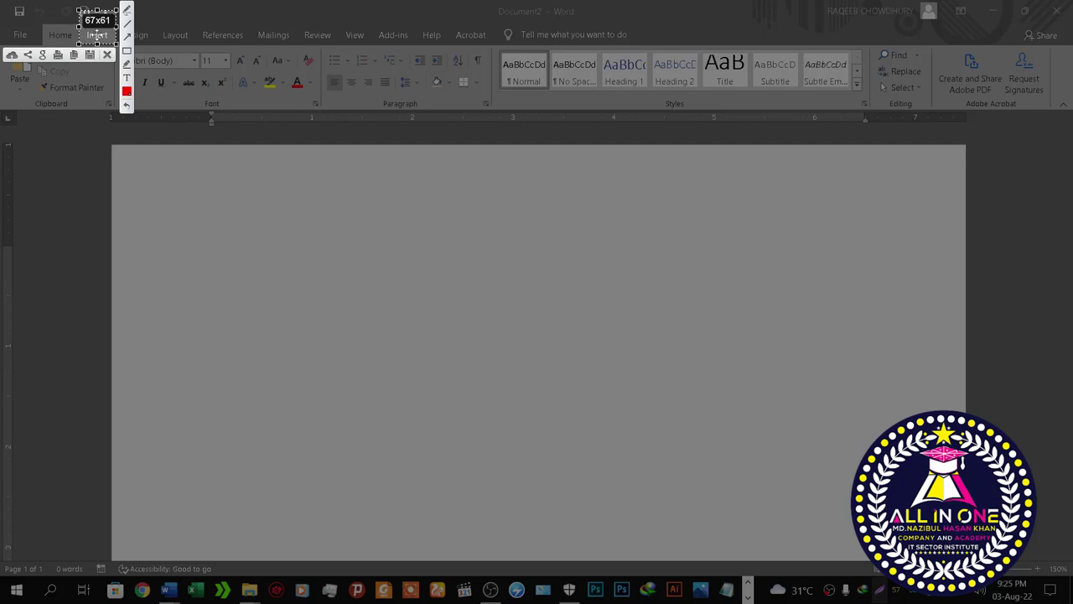
pyautogui.moveTo(97, 35); pyautogui.dragTo(134, 36)
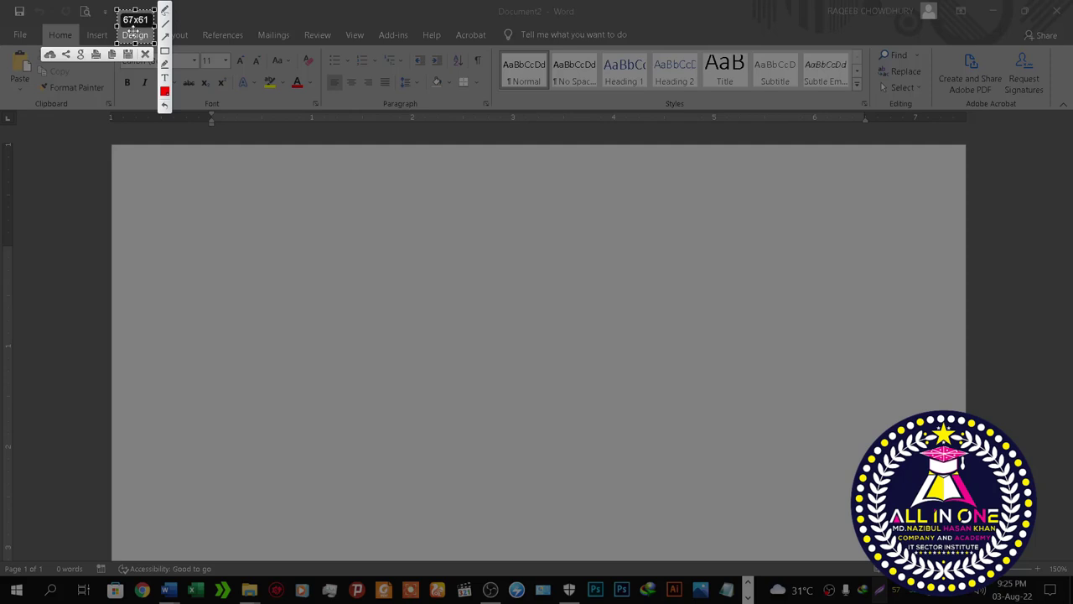
pyautogui.moveTo(135, 34); pyautogui.dragTo(20, 68)
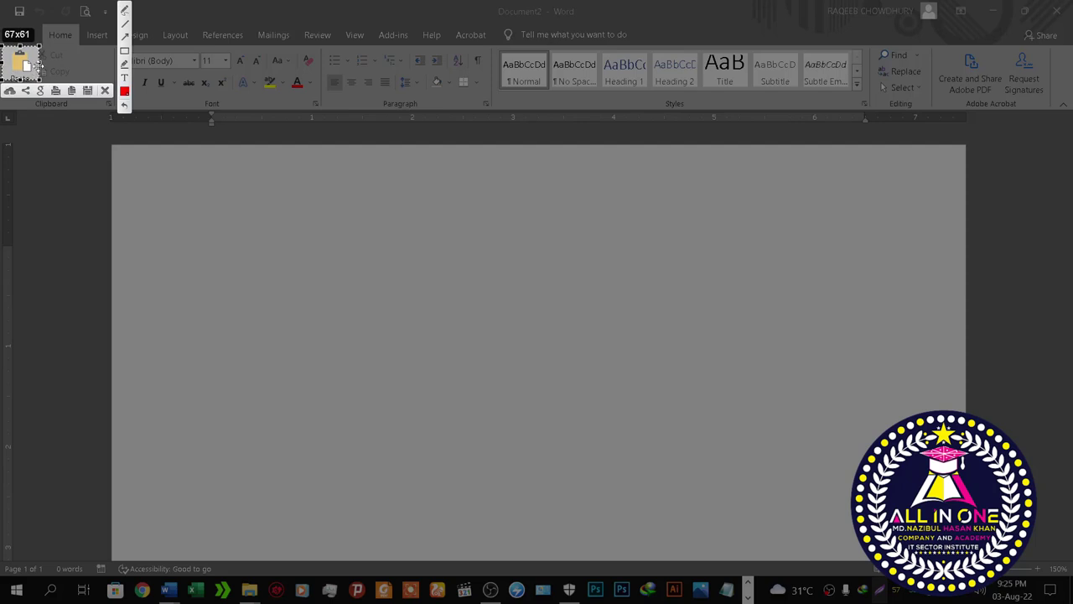
pyautogui.moveTo(40, 63); pyautogui.dragTo(117, 62)
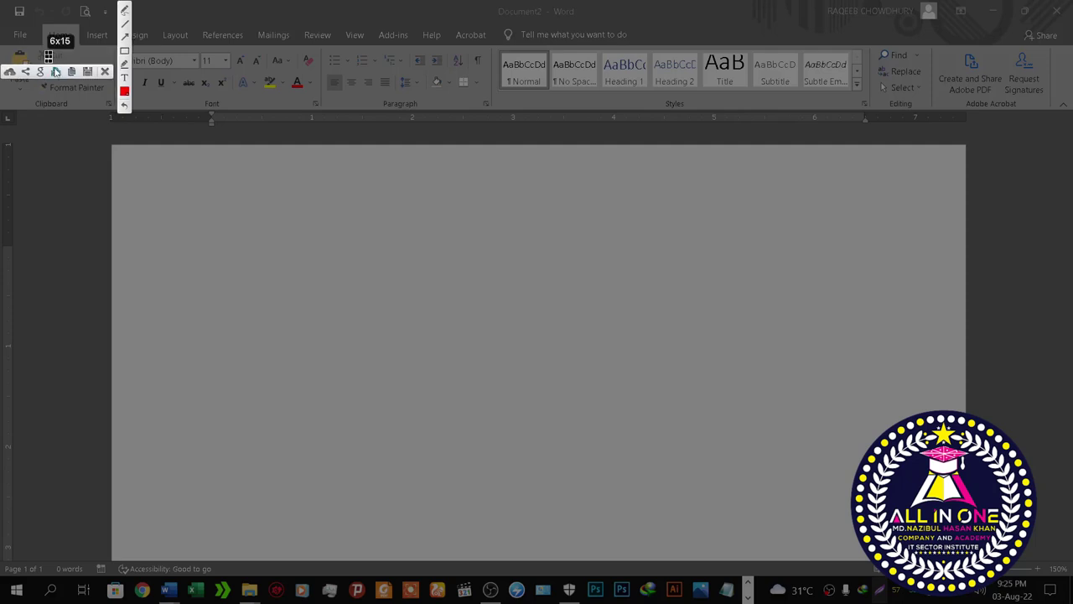
# Step: Try printing the captured area, cancel the print, and discard the capture
pyautogui.click(56, 71)
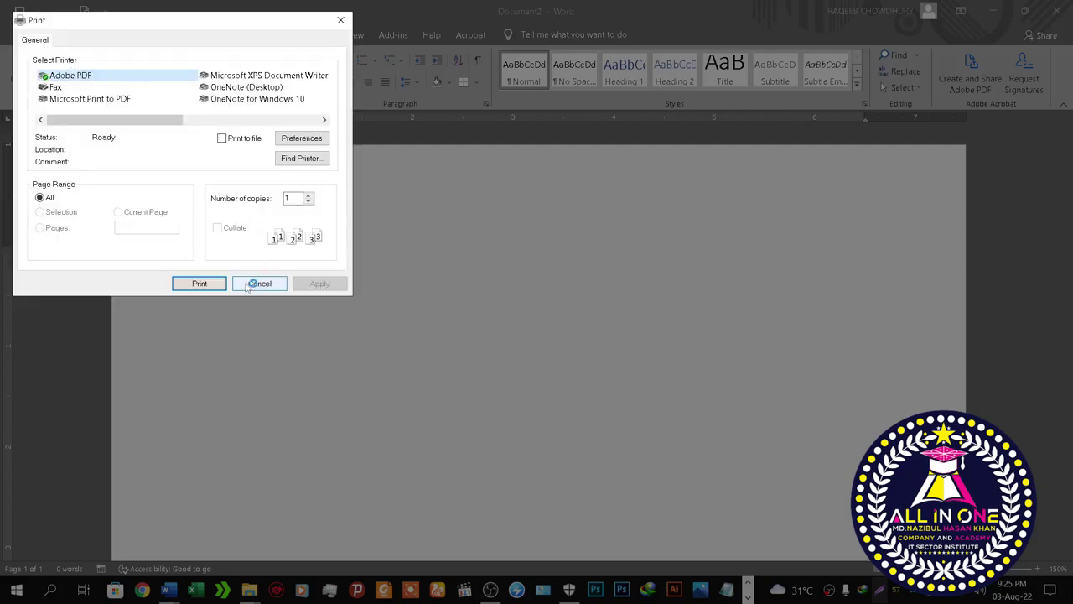
pyautogui.click(260, 283)
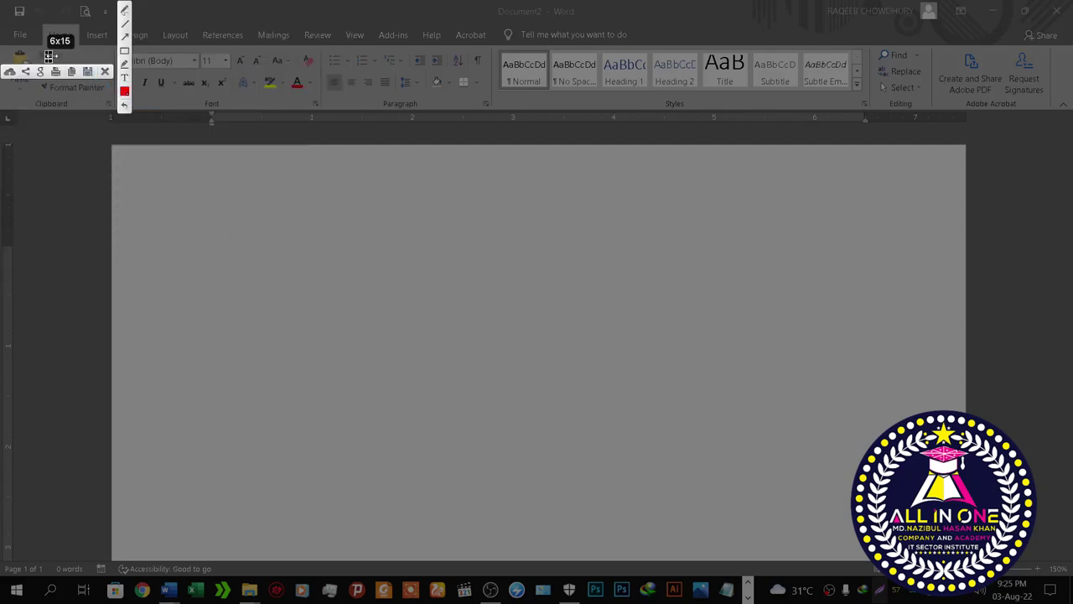
pyautogui.click(106, 71)
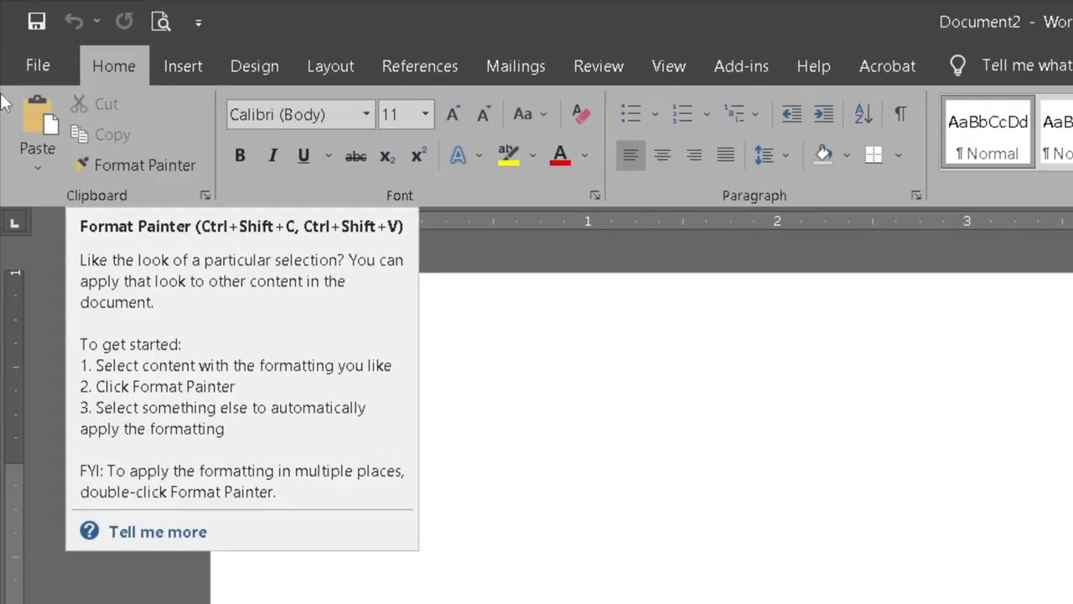
# Step: Start a new Lightshot capture and move its area from the Clipboard group onto the Font group
pyautogui.press('Print')
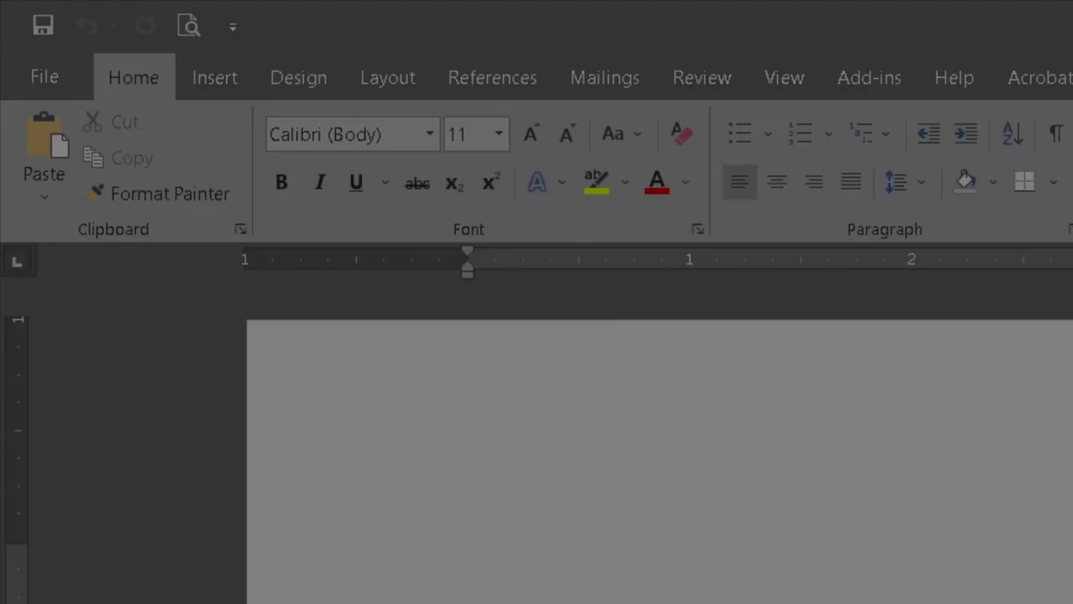
pyautogui.moveTo(3, 96)
pyautogui.mouseDown()
pyautogui.moveTo(192, 141)
pyautogui.moveTo(1072, 249)
pyautogui.mouseUp()
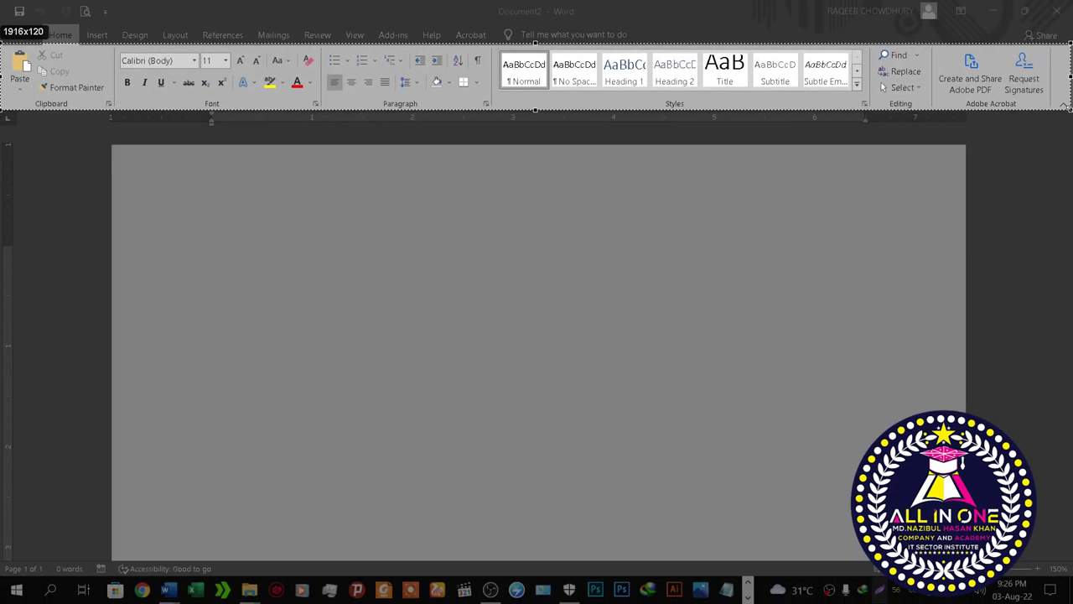
pyautogui.moveTo(1070, 110); pyautogui.dragTo(1070, 110)
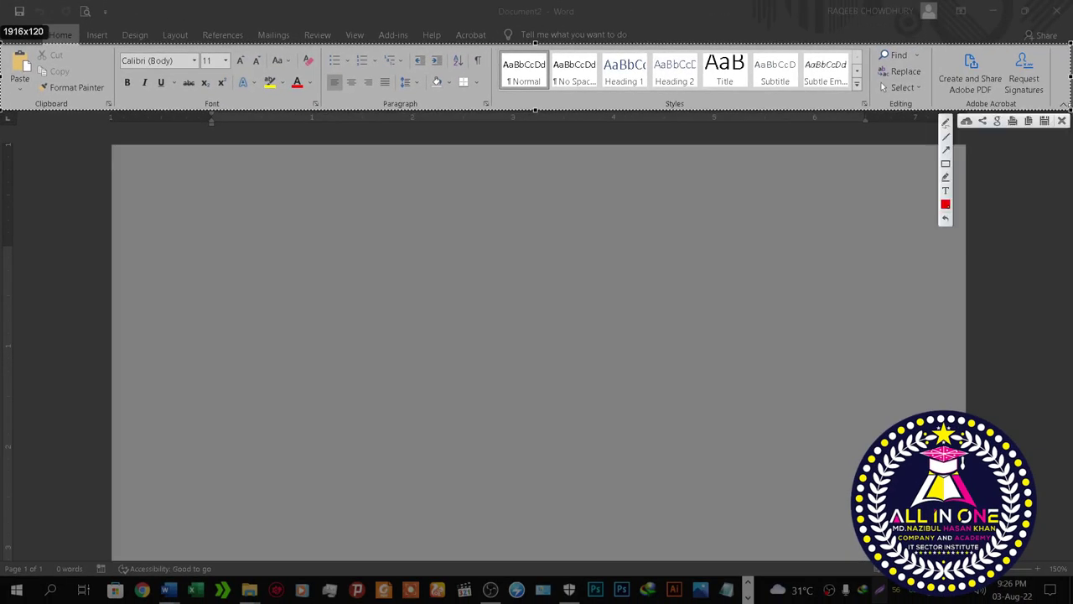
pyautogui.moveTo(1069, 110); pyautogui.dragTo(117, 106)
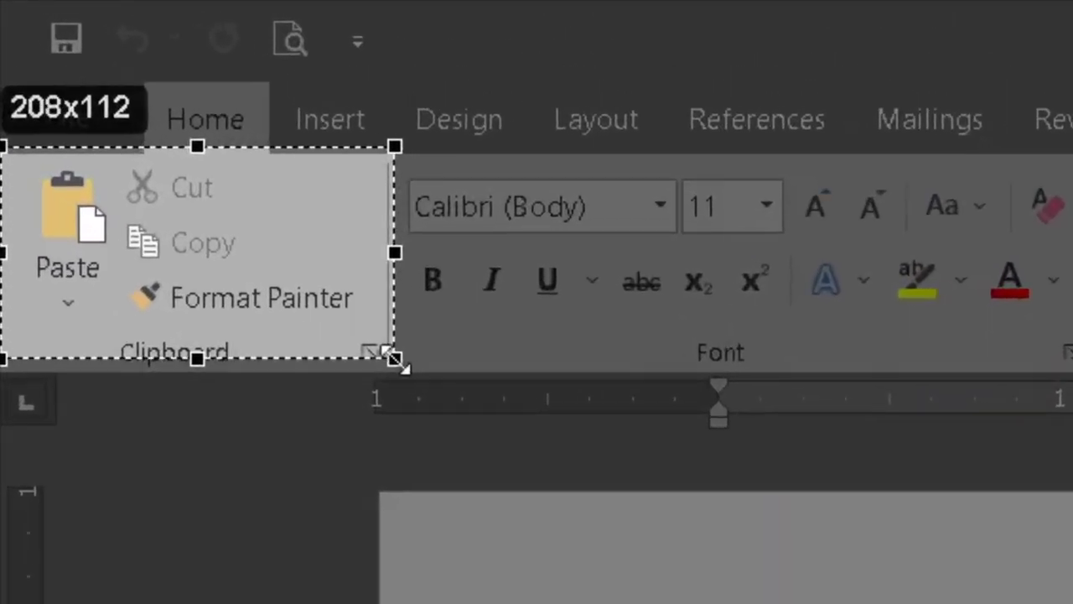
pyautogui.moveTo(291, 263); pyautogui.dragTo(289, 263)
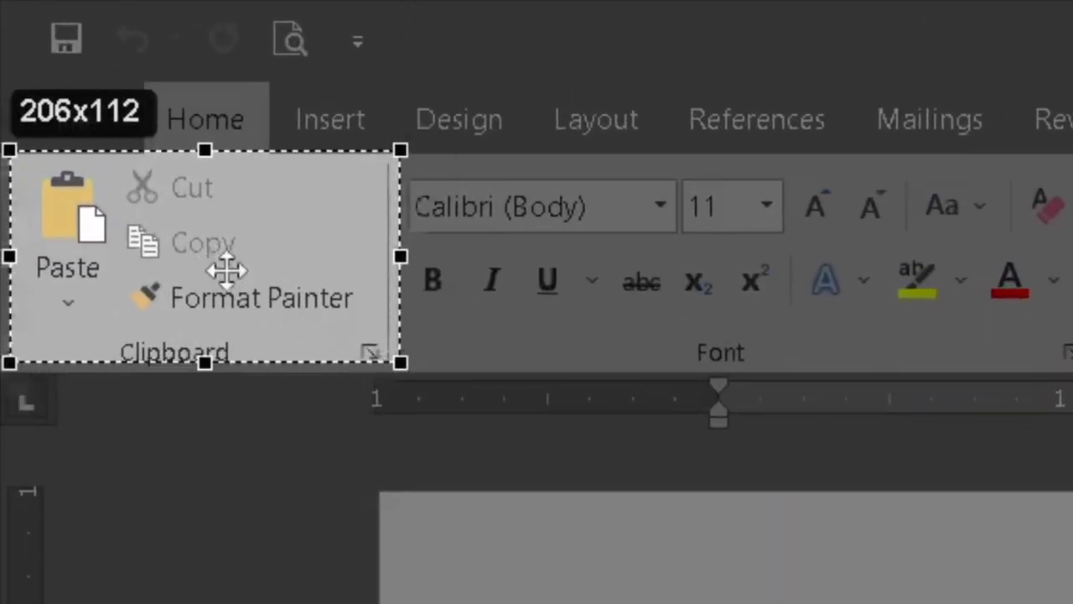
pyautogui.moveTo(166, 196); pyautogui.dragTo(380, 196)
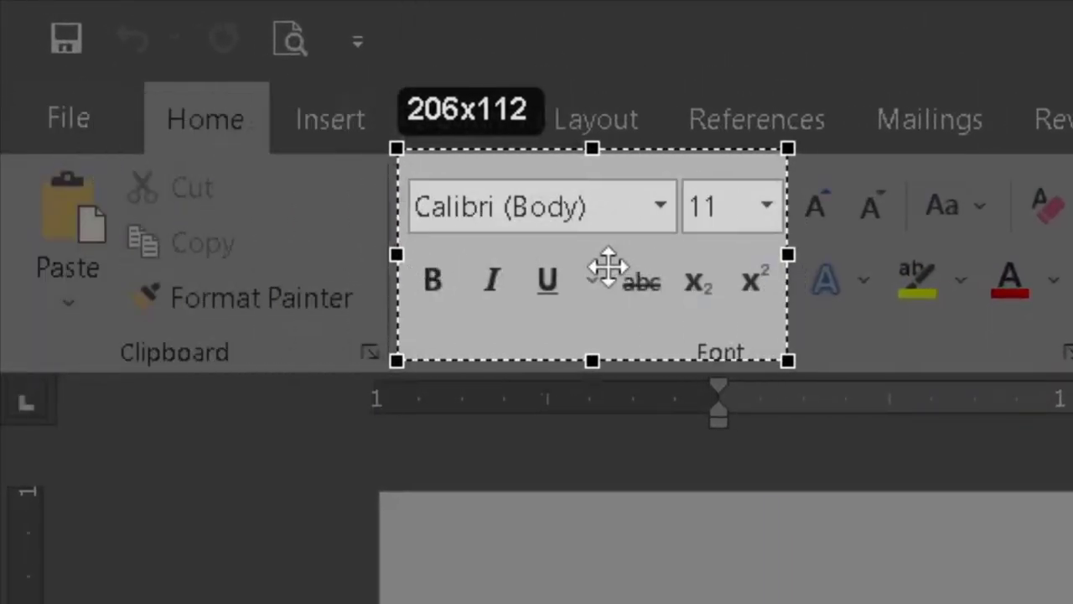
pyautogui.moveTo(517, 268); pyautogui.dragTo(606, 268)
# Step: Resize the region to 371, 303 and 208 pixels, then widen it back over the Font group
pyautogui.moveTo(774, 249)
pyautogui.mouseDown()
pyautogui.moveTo(453, 113)
pyautogui.moveTo(404, 113)
pyautogui.moveTo(690, 117)
pyautogui.mouseUp()
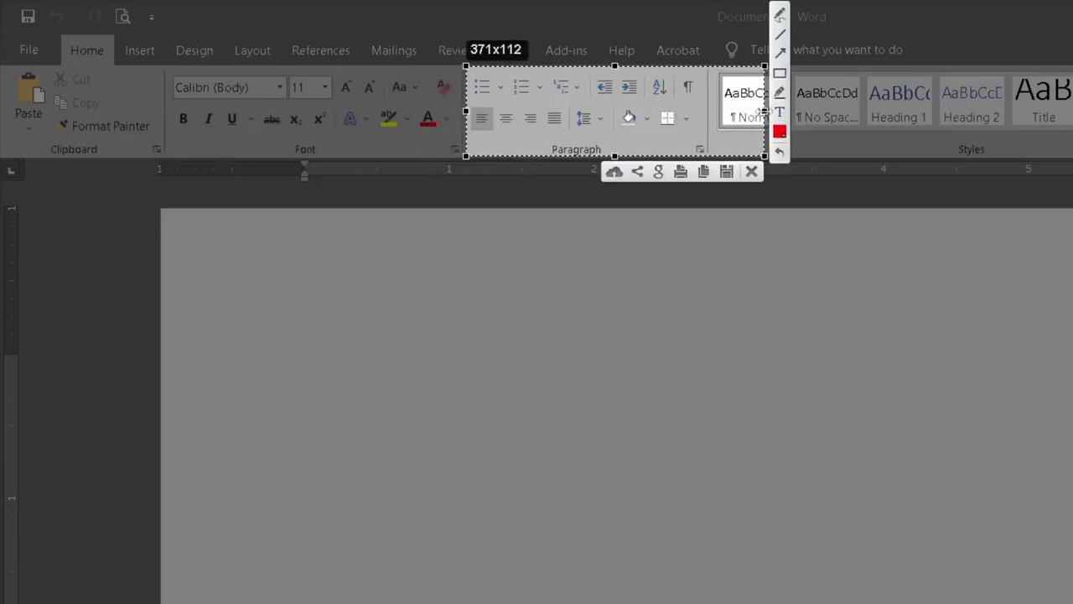
pyautogui.moveTo(765, 111); pyautogui.dragTo(711, 110)
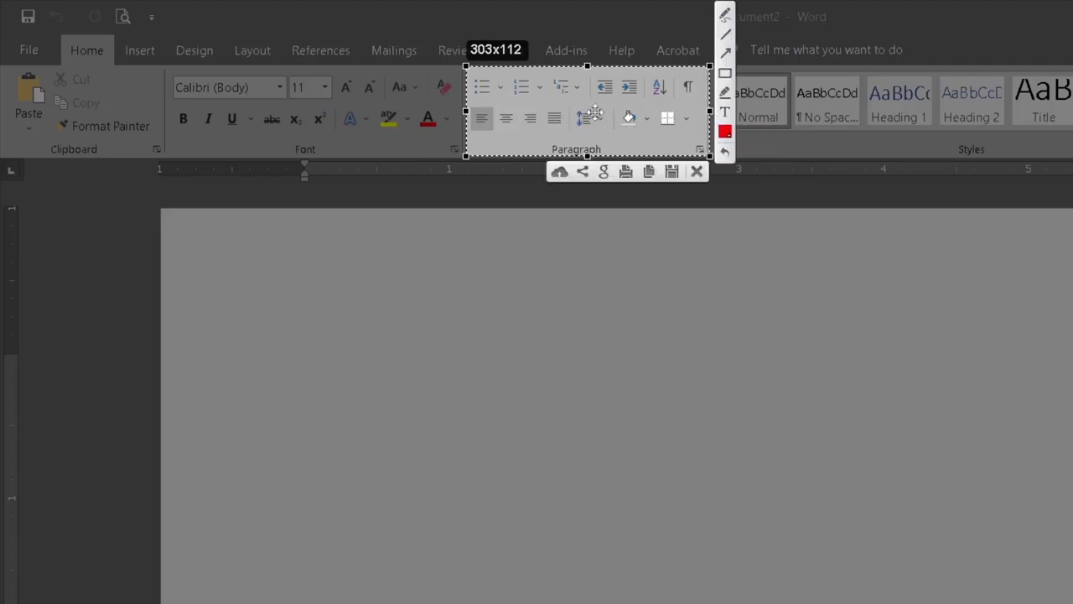
pyautogui.moveTo(593, 114); pyautogui.dragTo(117, 114)
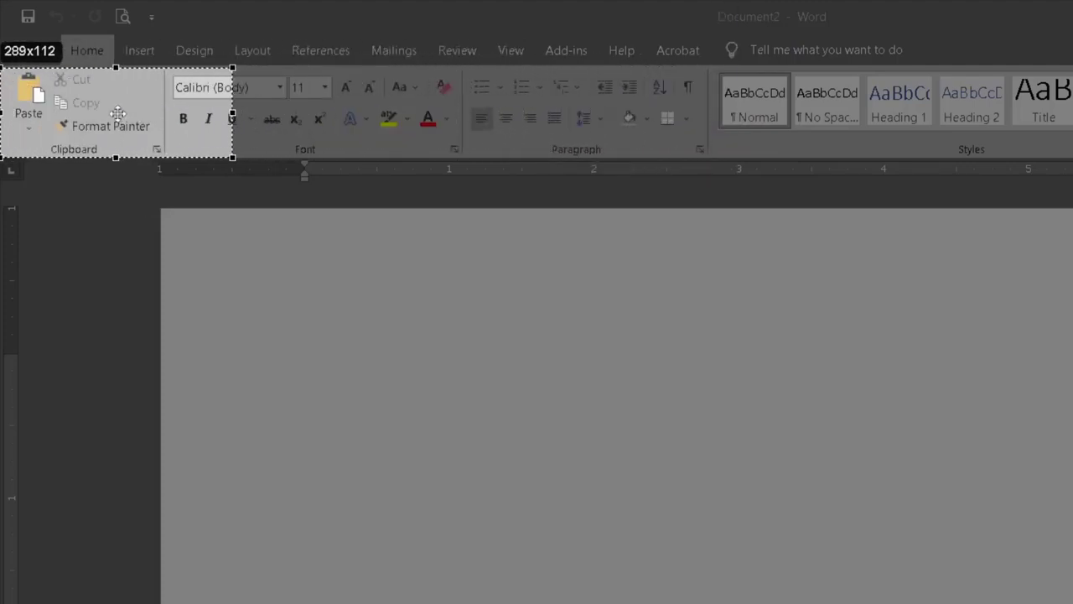
pyautogui.moveTo(118, 114); pyautogui.dragTo(126, 113)
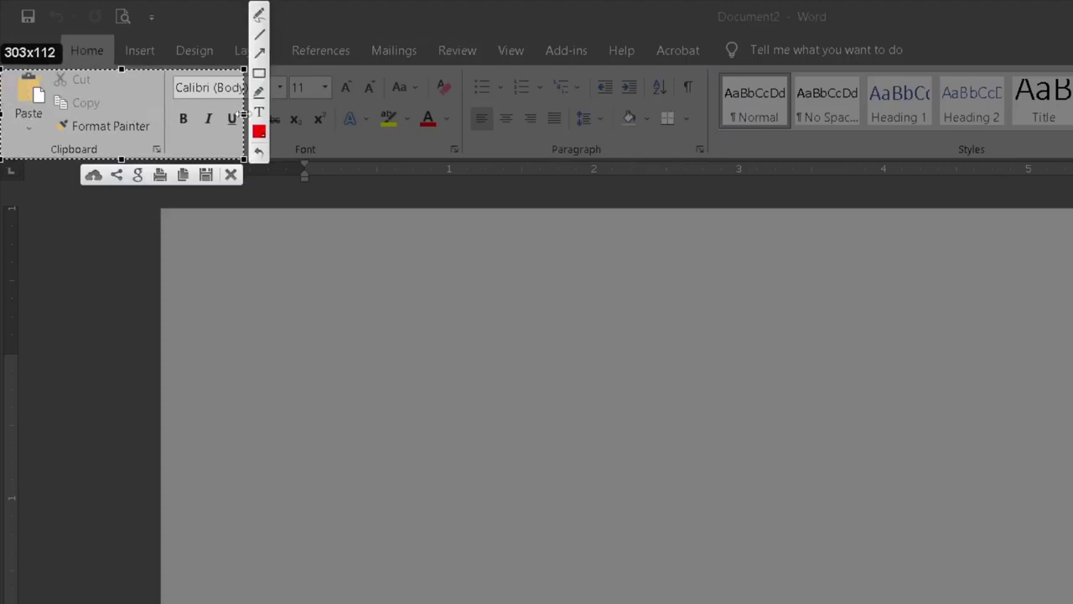
pyautogui.moveTo(243, 113); pyautogui.dragTo(164, 113)
pyautogui.moveTo(97, 106); pyautogui.dragTo(96, 104)
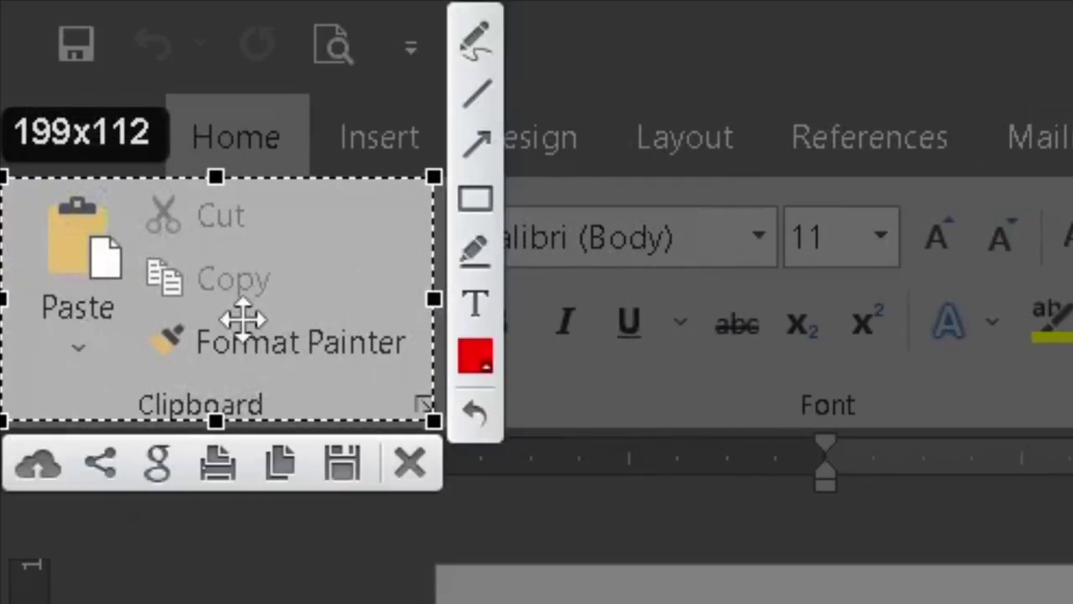
pyautogui.moveTo(243, 317); pyautogui.dragTo(698, 317)
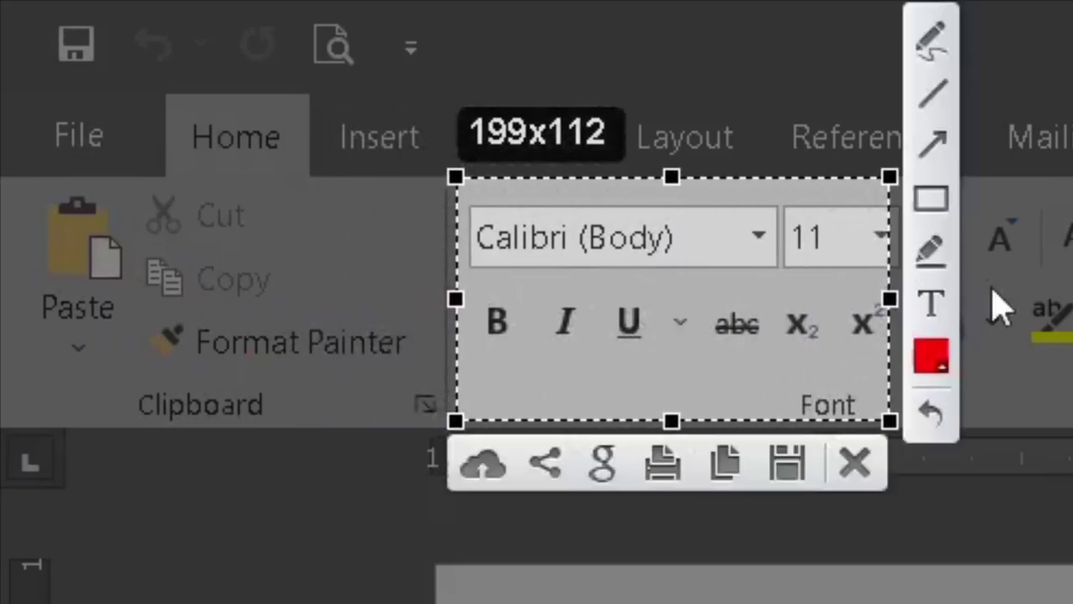
pyautogui.moveTo(889, 298); pyautogui.dragTo(1006, 303)
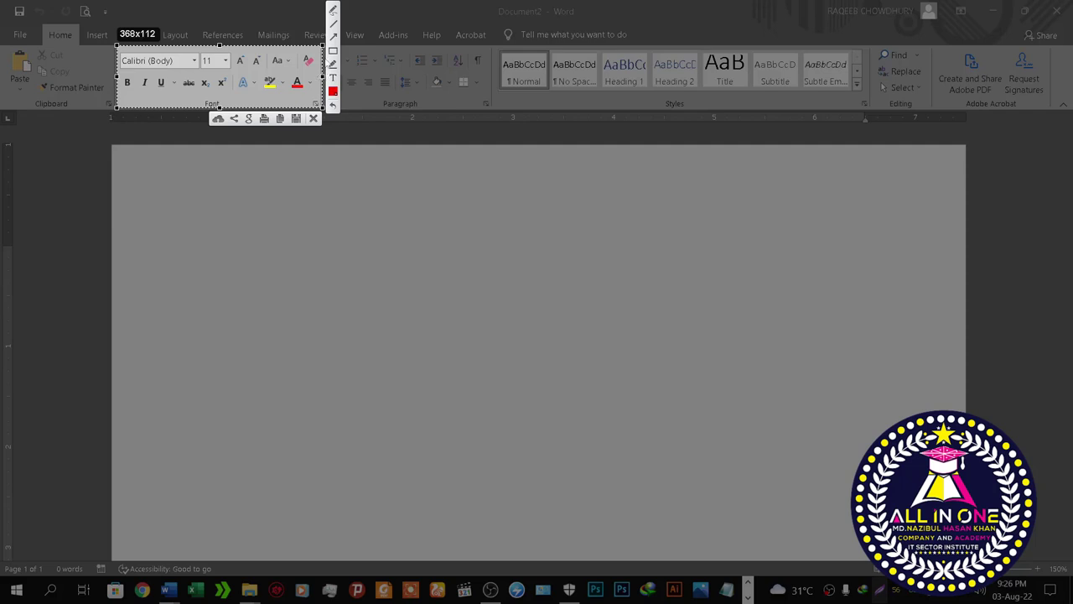
# Step: Shift the 368x112 capture region slightly left over the Font group
pyautogui.moveTo(279, 82); pyautogui.dragTo(211, 84)
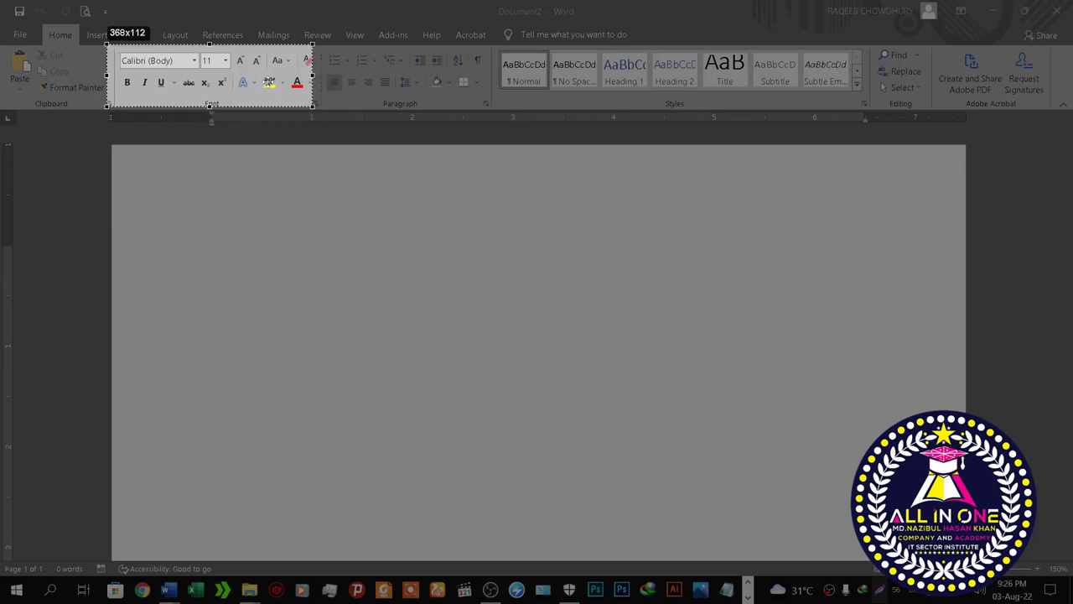
# Step: Shift the capture region further left and widen it to 372 pixels
pyautogui.moveTo(191, 82)
pyautogui.mouseDown()
pyautogui.moveTo(66, 78)
pyautogui.moveTo(180, 78)
pyautogui.mouseUp()
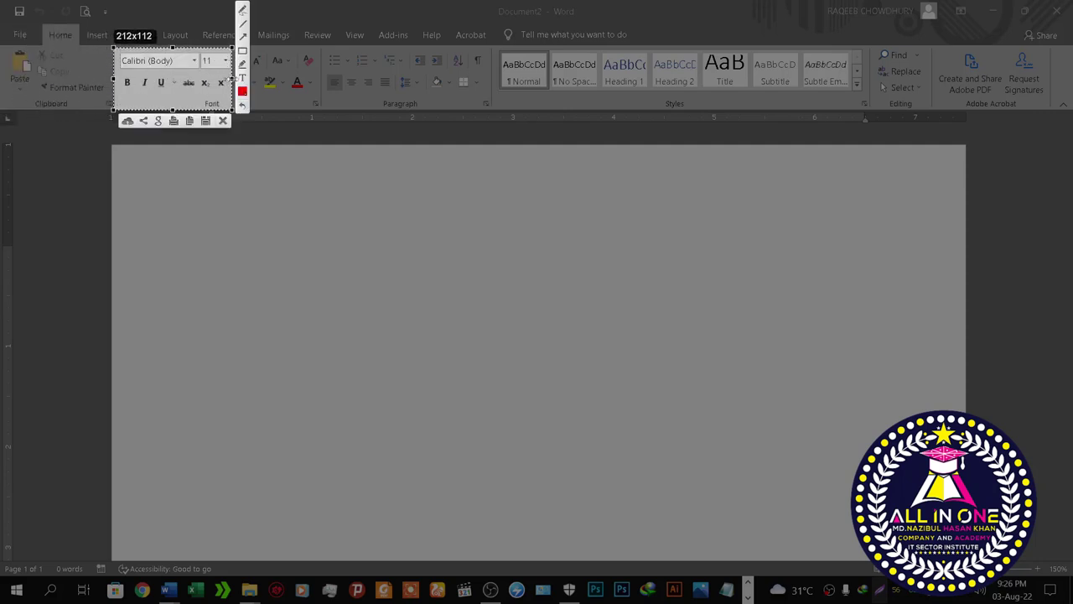
pyautogui.click(232, 78)
pyautogui.moveTo(232, 78); pyautogui.dragTo(322, 78)
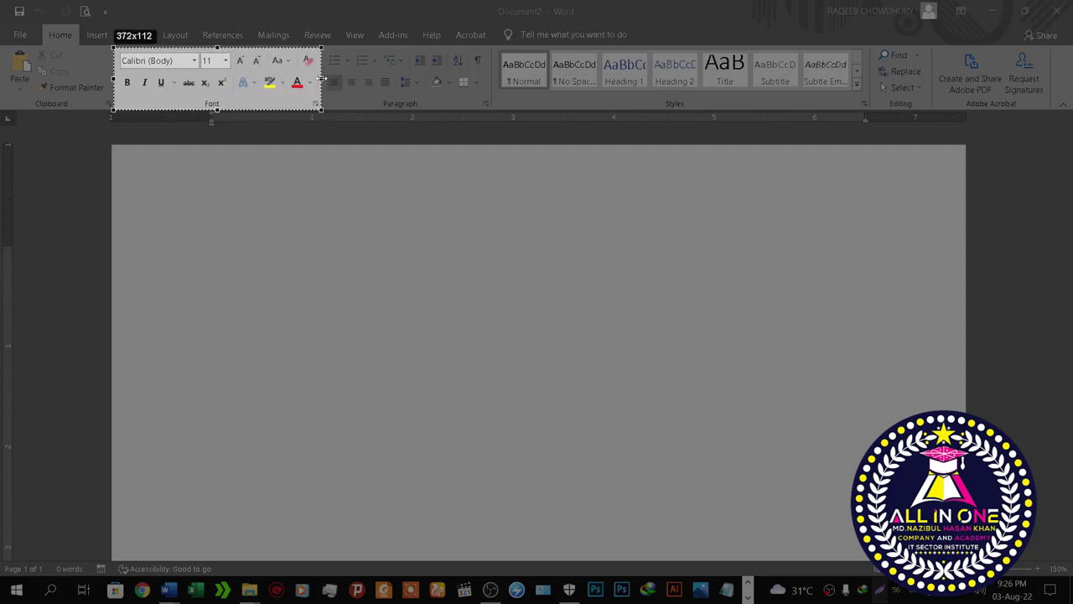
pyautogui.click(261, 88)
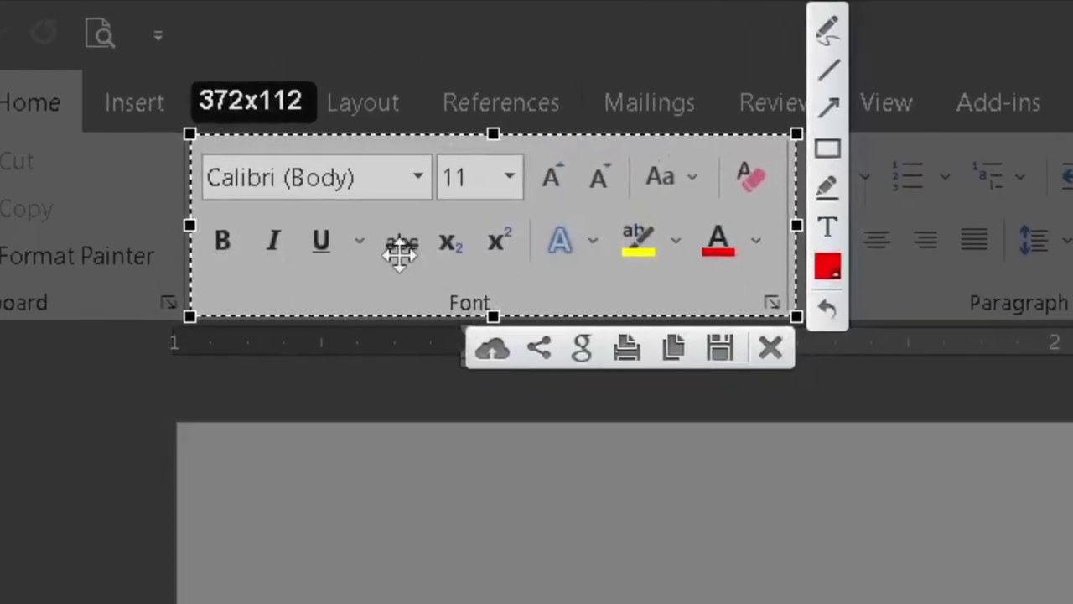
# Step: Move the region onto the Clipboard group, close Lightshot without capturing, and start typing the author's name in Word
pyautogui.moveTo(506, 242); pyautogui.dragTo(256, 237)
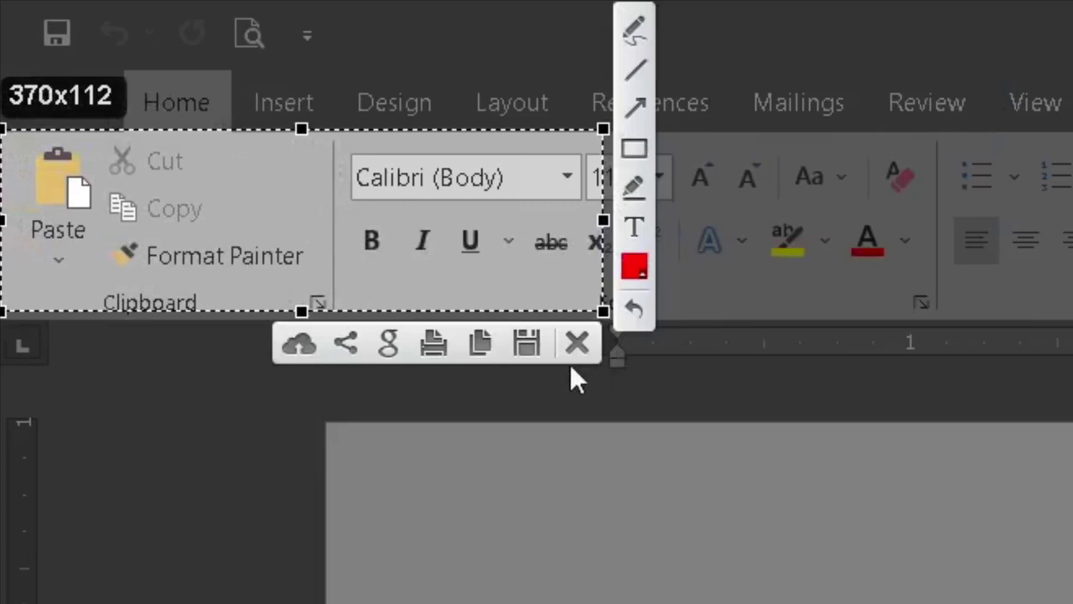
pyautogui.click(578, 347)
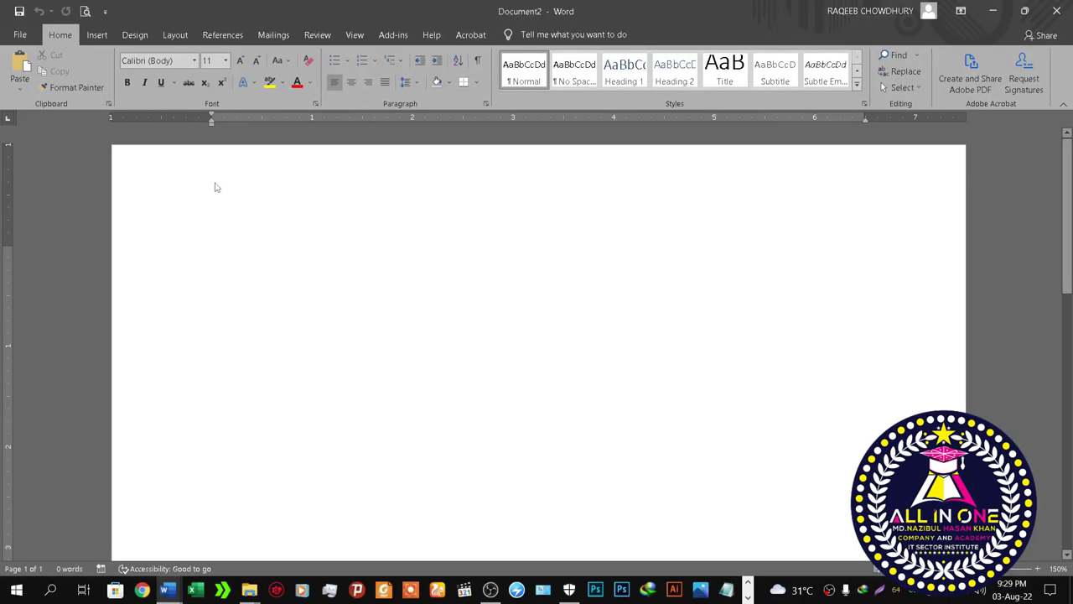
pyautogui.write('Na')
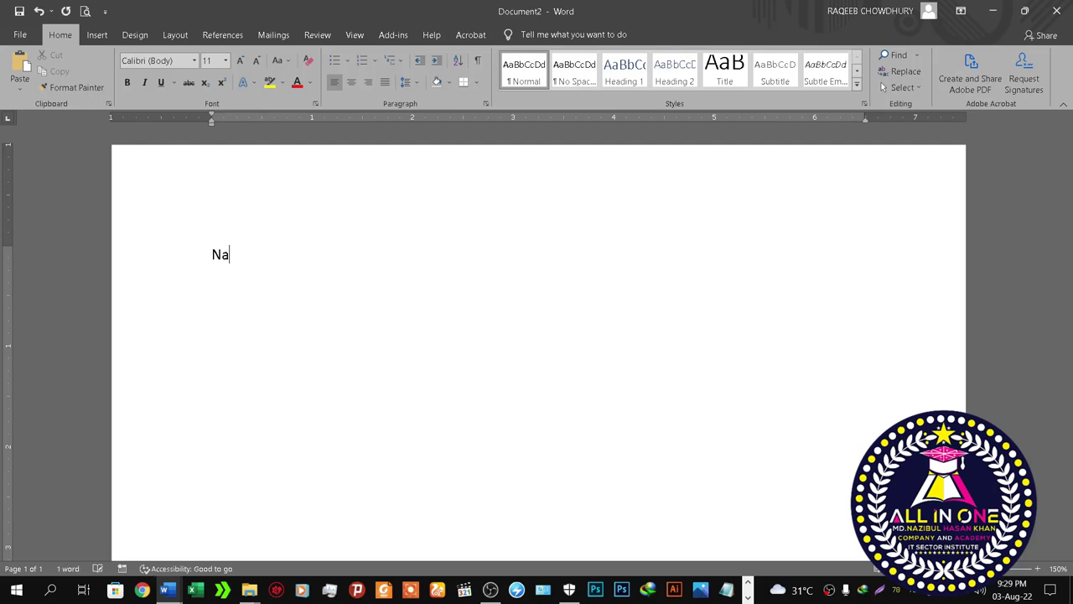
pyautogui.write('zib')
pyautogui.write('ul H')
pyautogui.write('asas')
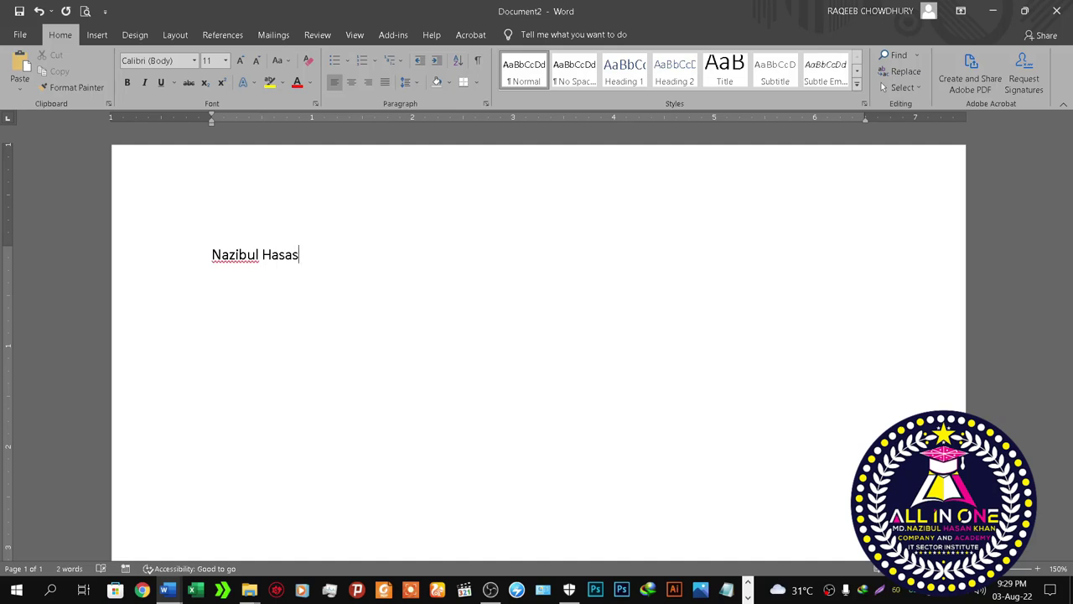
# Step: Fix the typo so the line reads the author's name plus 'All in One', then close the window
pyautogui.press('BackSpace')
pyautogui.write('n ')
pyautogui.write('All in ')
pyautogui.write('One')
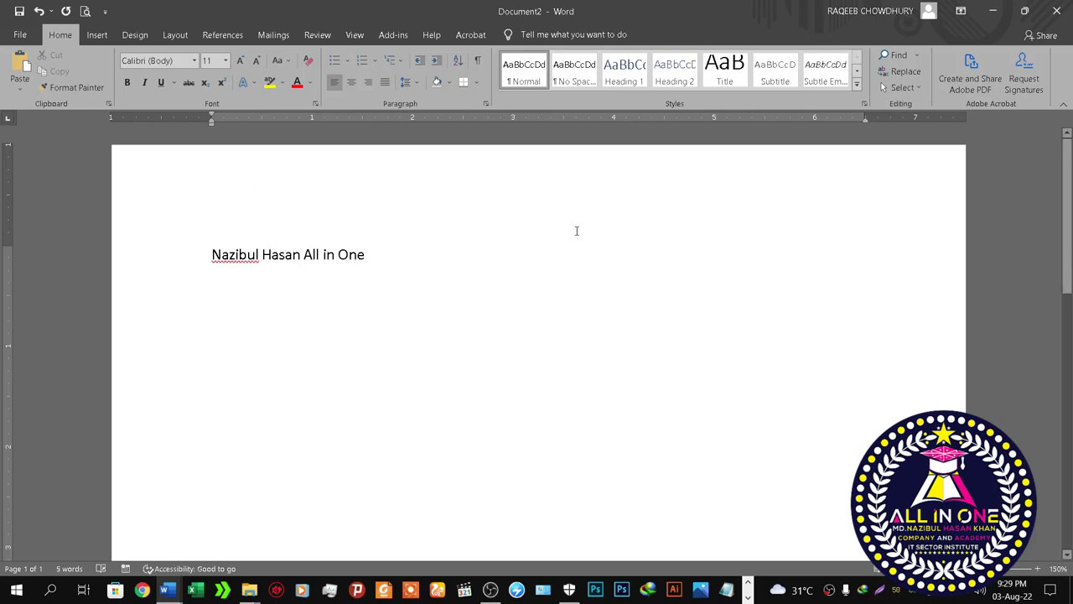
pyautogui.click(1057, 11)
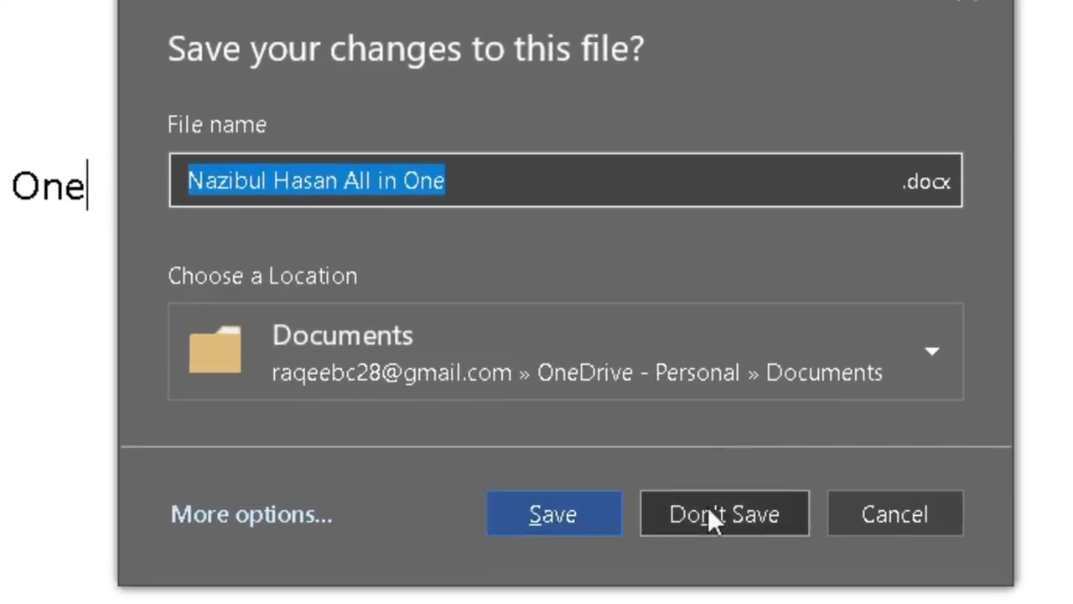
# Step: Save the document as a .docx under its suggested name and cancel the upload warning
pyautogui.click(562, 518)
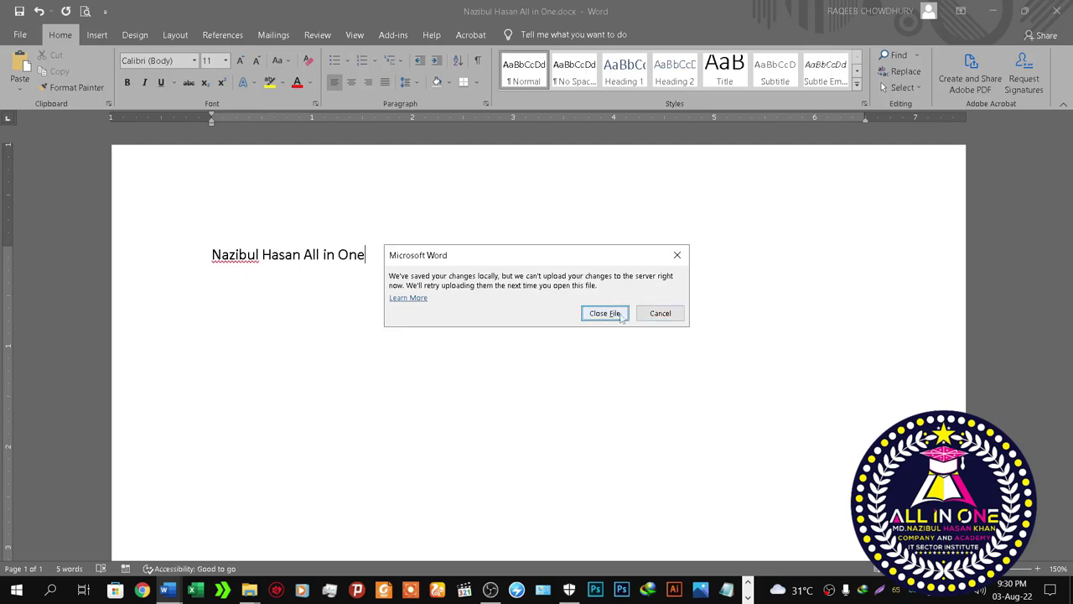
pyautogui.click(654, 313)
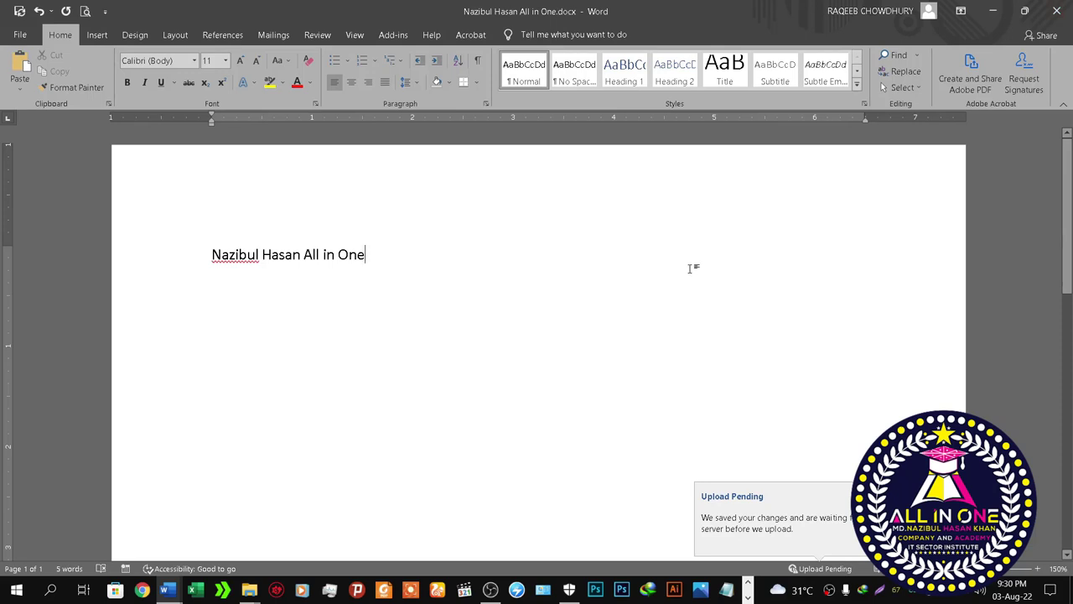
# Step: Turn Wi-Fi on, connect to the Rono@dls network, and return to the Word document
pyautogui.click(933, 597)
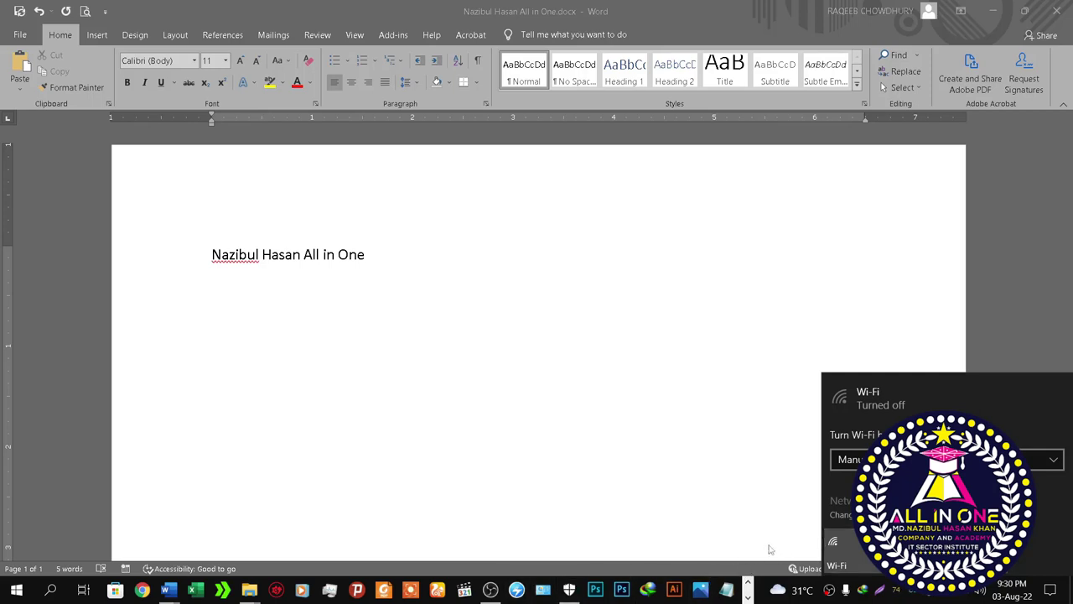
pyautogui.click(842, 554)
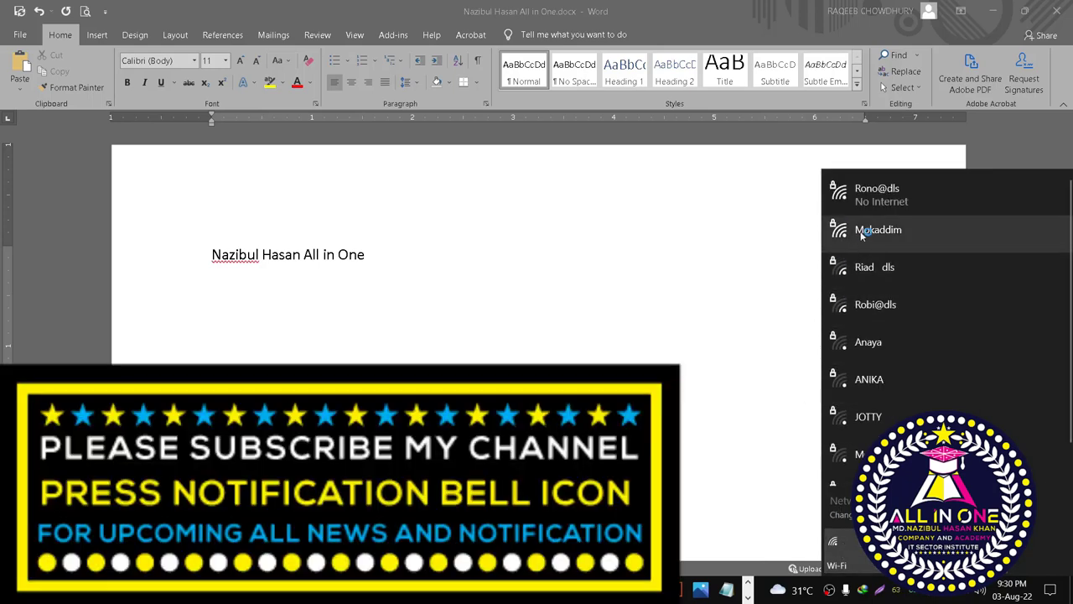
pyautogui.click(860, 209)
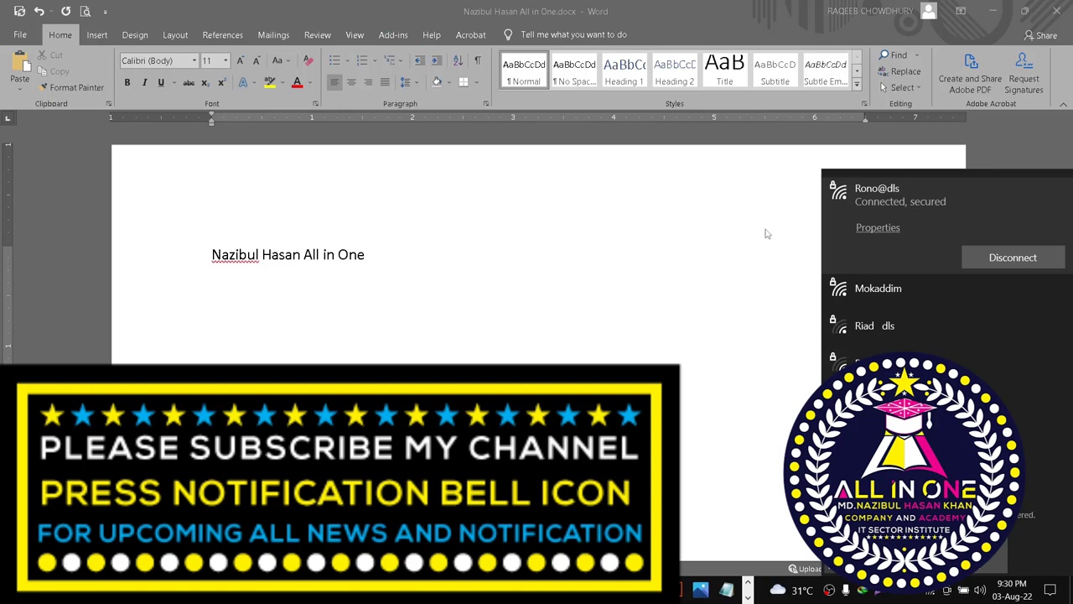
pyautogui.click(765, 233)
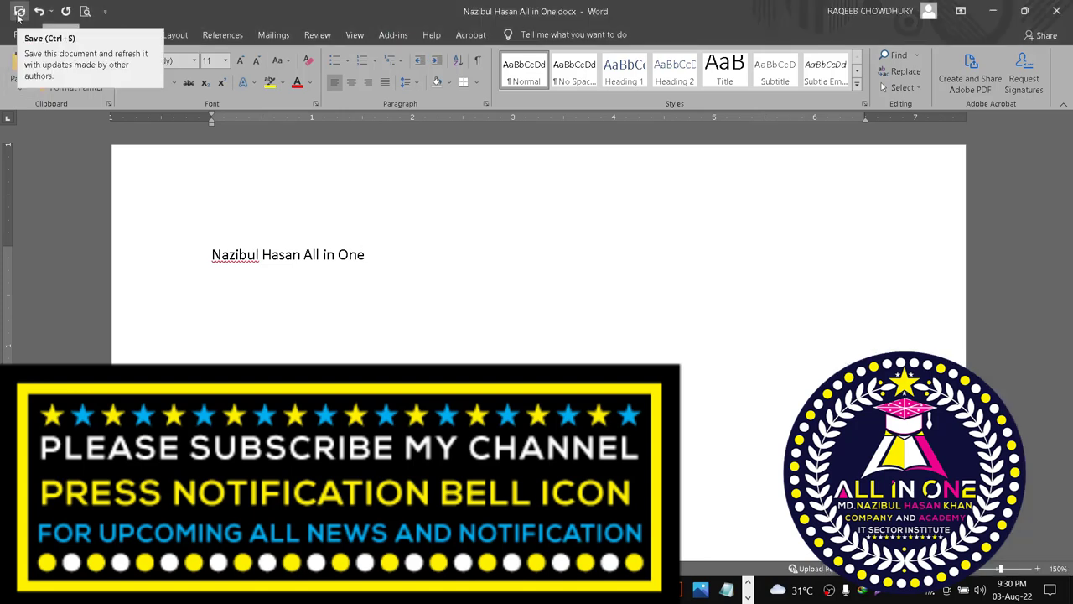
# Step: Save the document to OneDrive, clear the Word windows away, and relaunch Word from the desktop shortcut
pyautogui.click(18, 12)
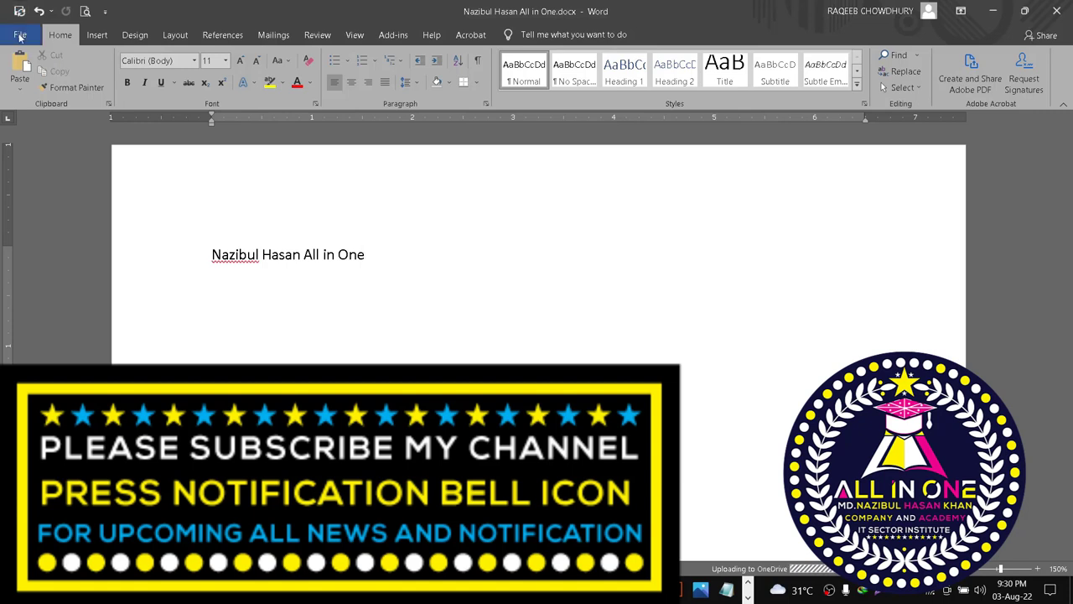
pyautogui.click(993, 11)
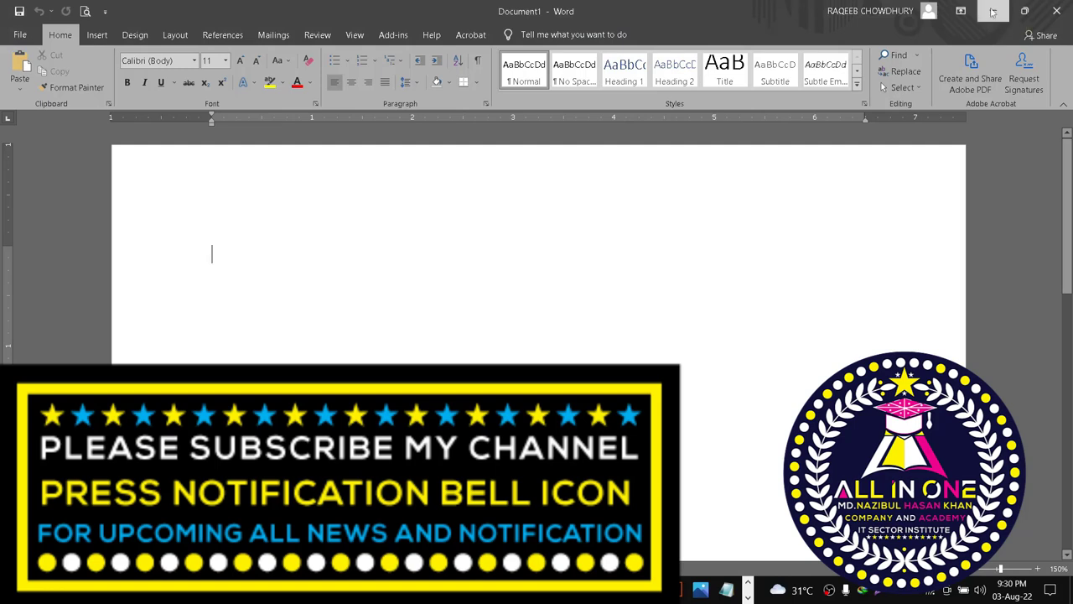
pyautogui.click(991, 10)
pyautogui.click(991, 12)
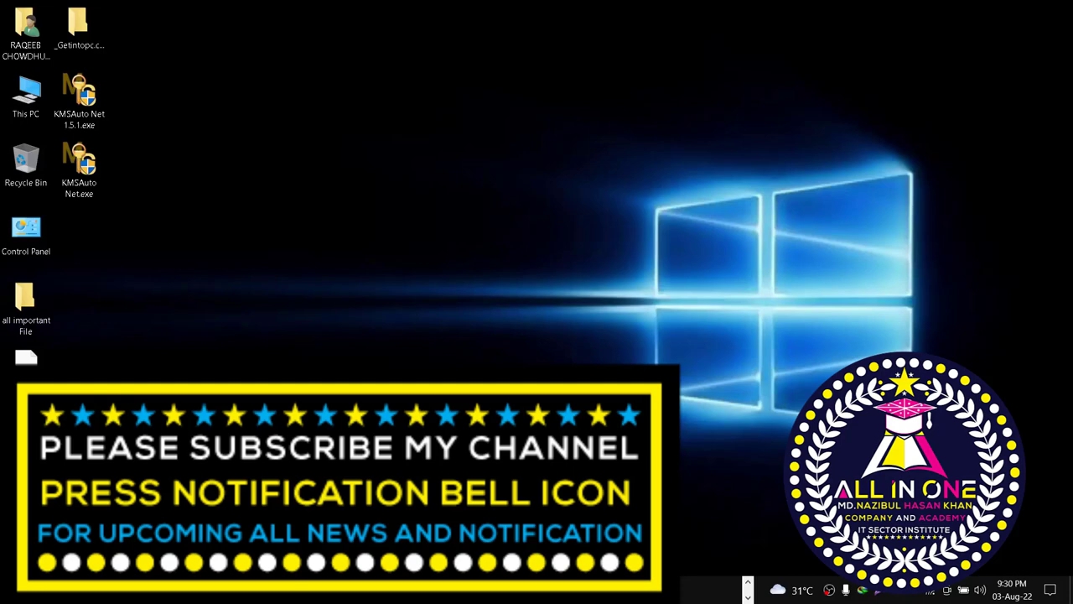
pyautogui.click(32, 510)
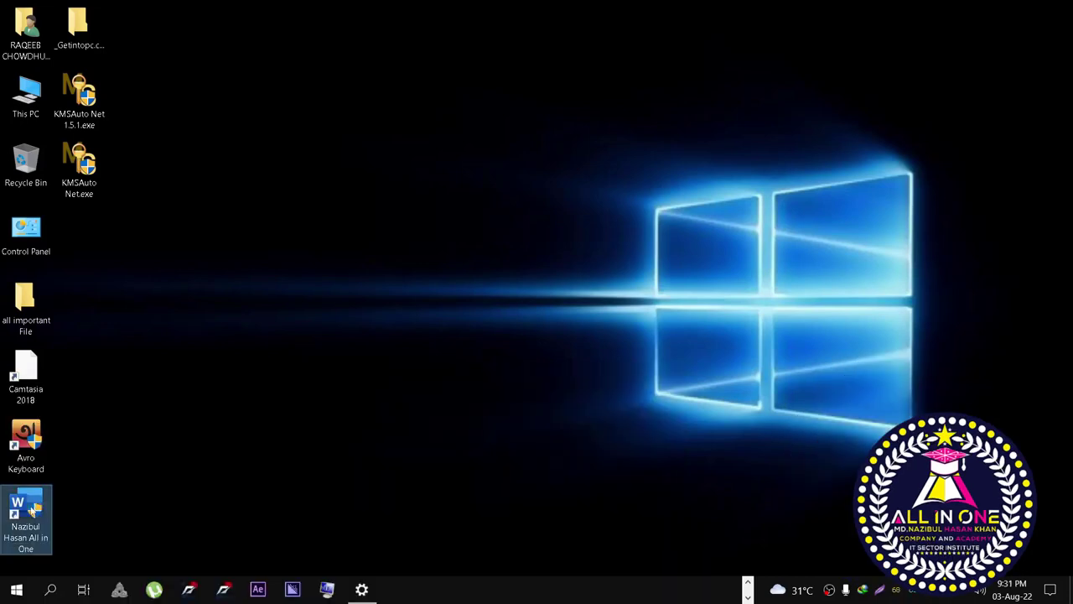
pyautogui.doubleClick(32, 509)
# Step: Create a blank document, dismiss the Get Genuine Office bar, and decline sharing with Don't ask again
pyautogui.click(533, 44)
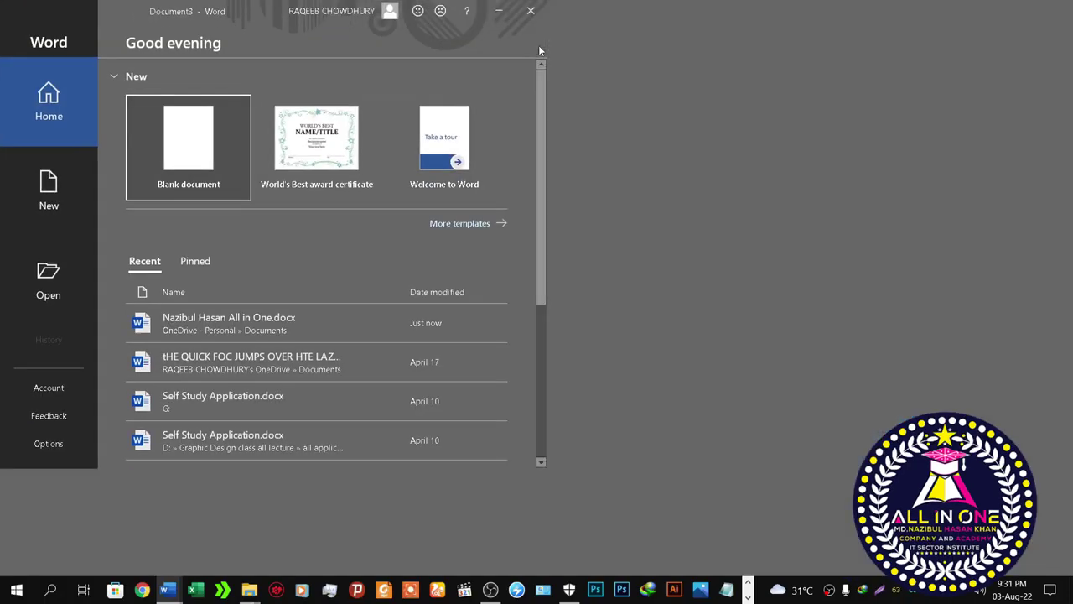
pyautogui.click(189, 149)
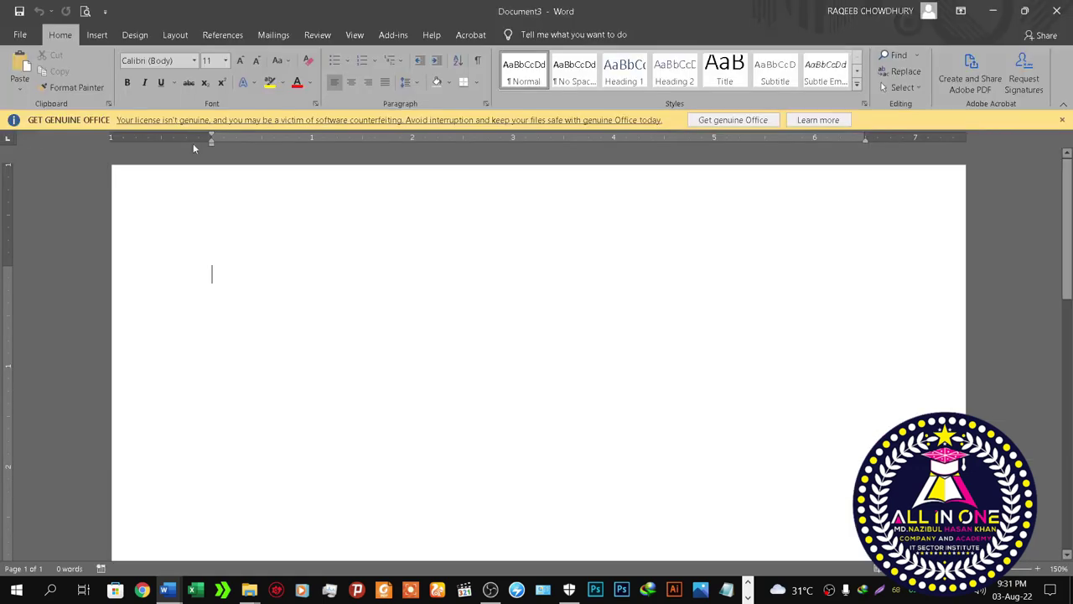
pyautogui.click(1062, 121)
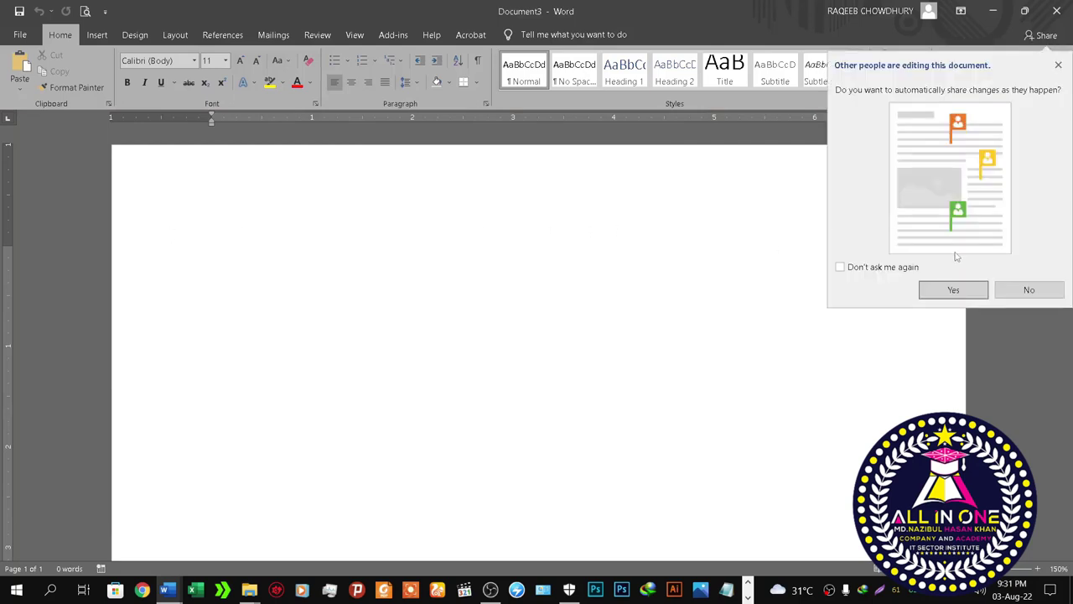
pyautogui.click(841, 268)
pyautogui.click(1029, 290)
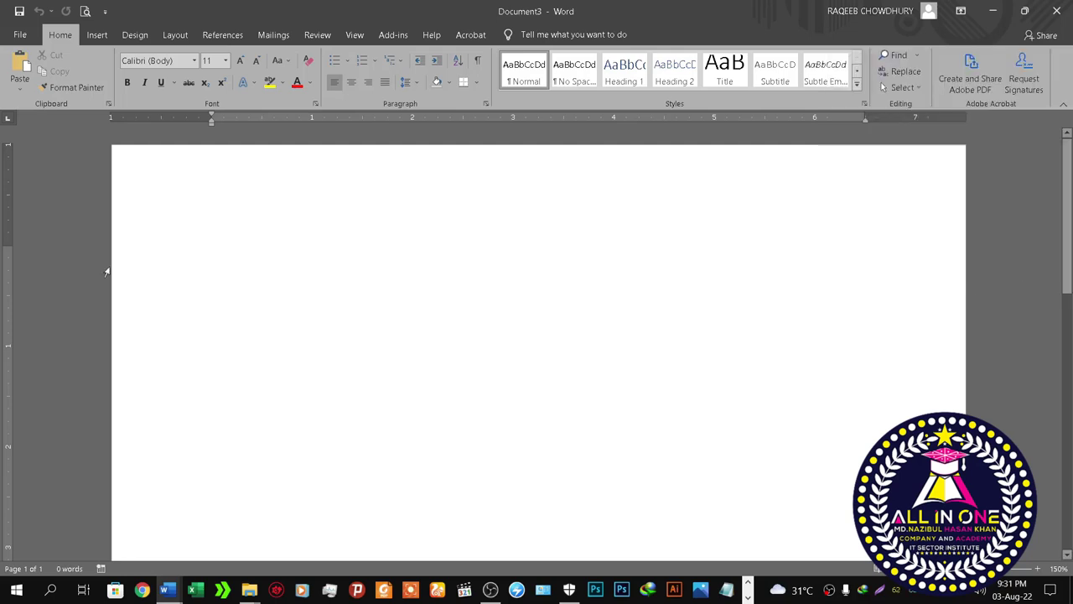
# Step: Turn Wi-Fi off from the taskbar network panel and return to Document3
pyautogui.click(931, 596)
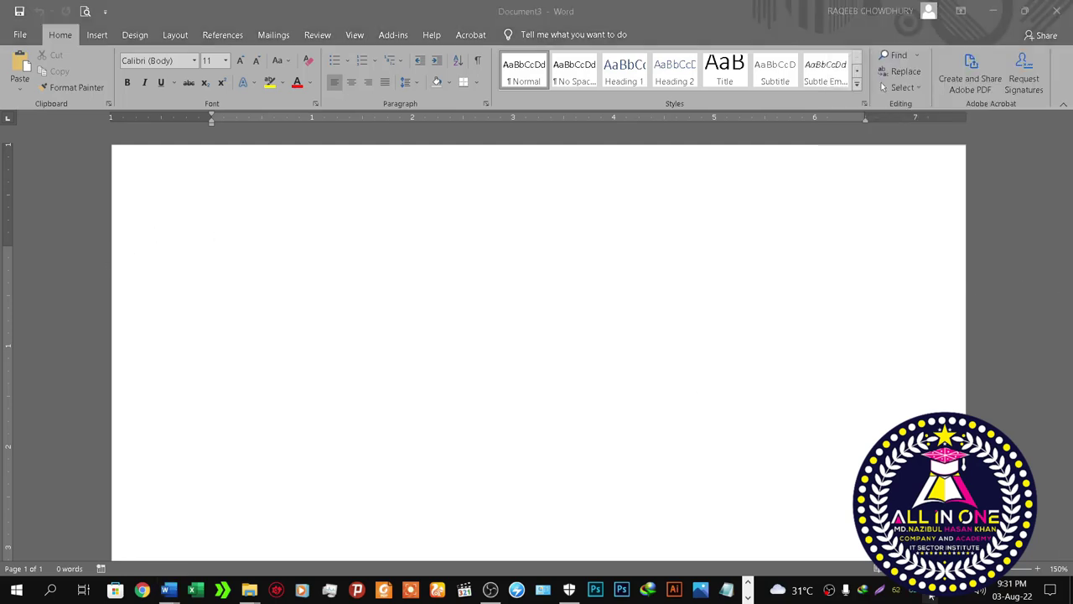
pyautogui.click(851, 551)
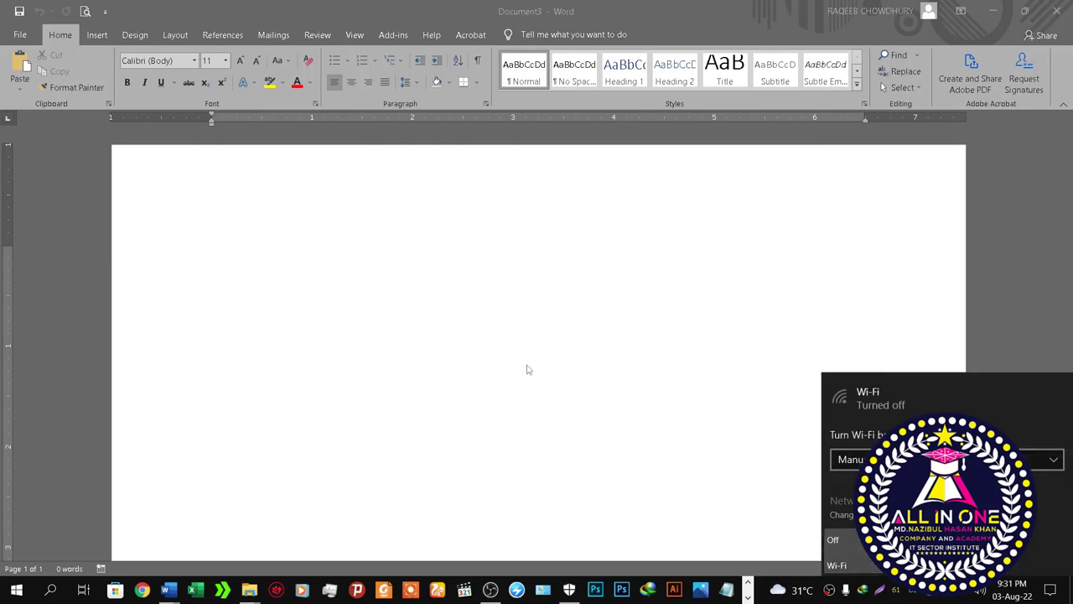
pyautogui.click(232, 207)
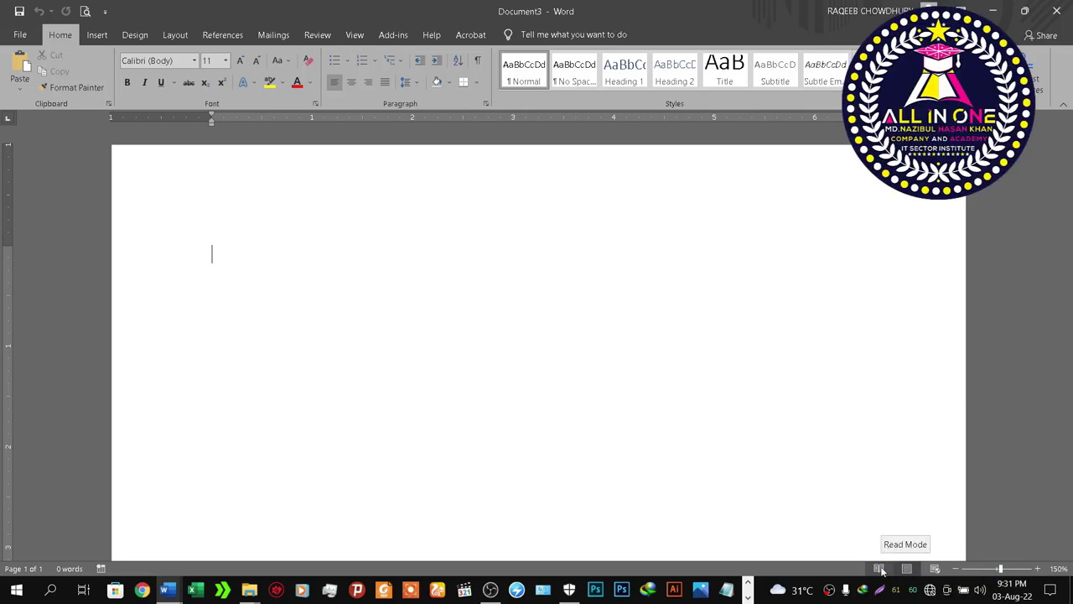
# Step: Switch Document3 to Read Mode, then bring Windows Settings forward from the taskbar
pyautogui.click(879, 568)
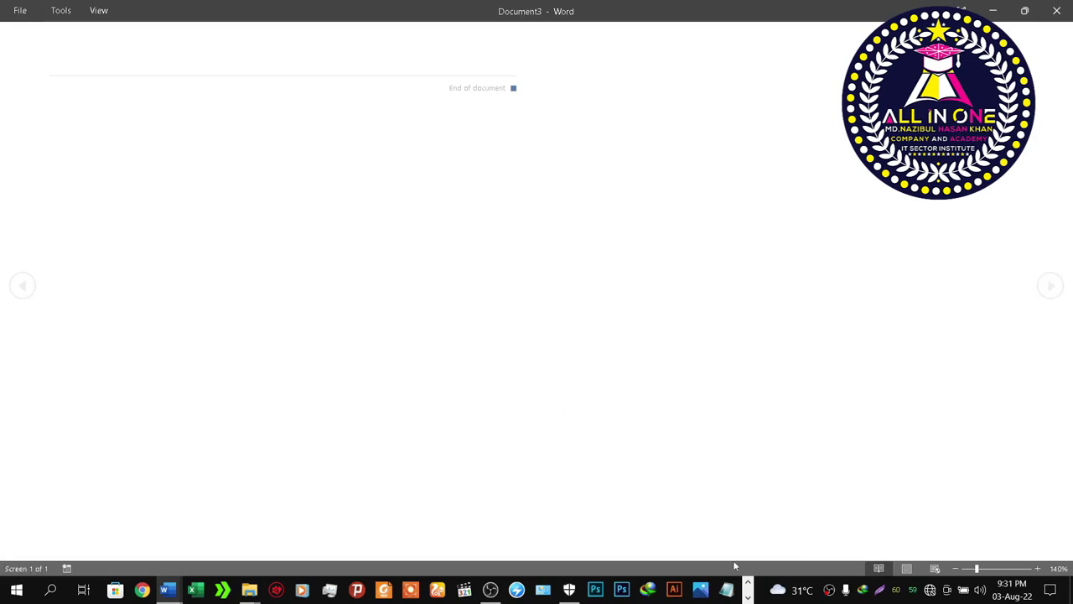
pyautogui.click(748, 597)
pyautogui.click(747, 596)
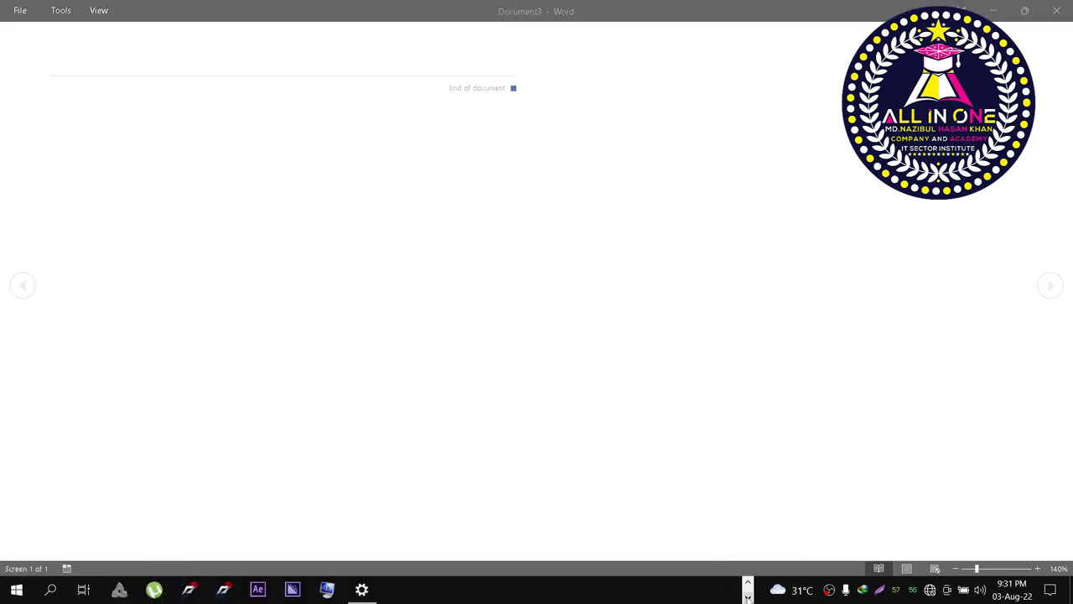
pyautogui.click(366, 593)
# Step: Turn on auto-hide for the taskbar in desktop mode, then minimize Settings to return to Word
pyautogui.click(255, 154)
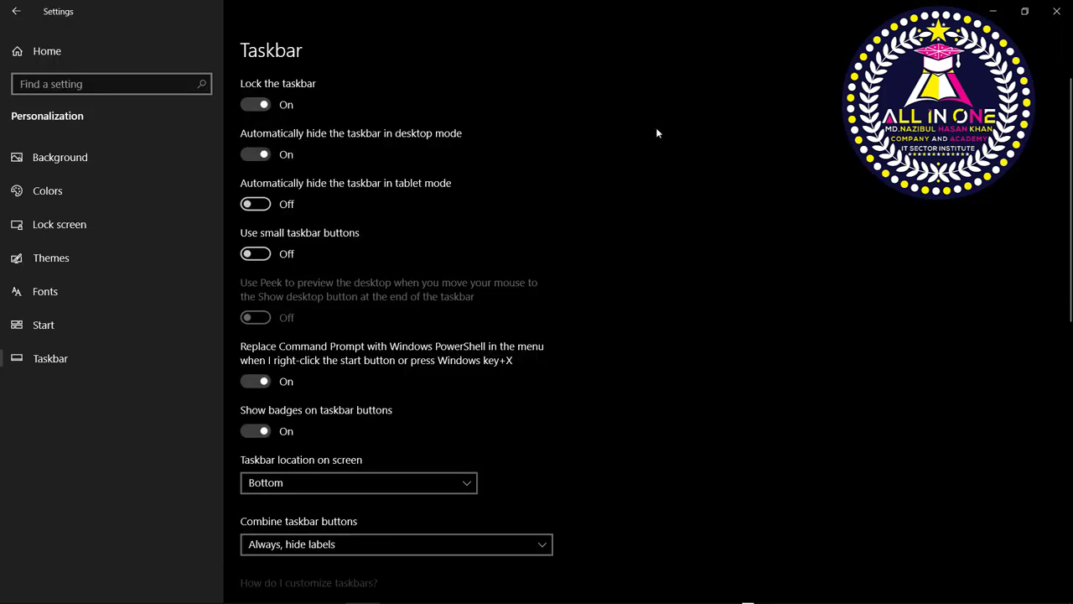
pyautogui.click(992, 11)
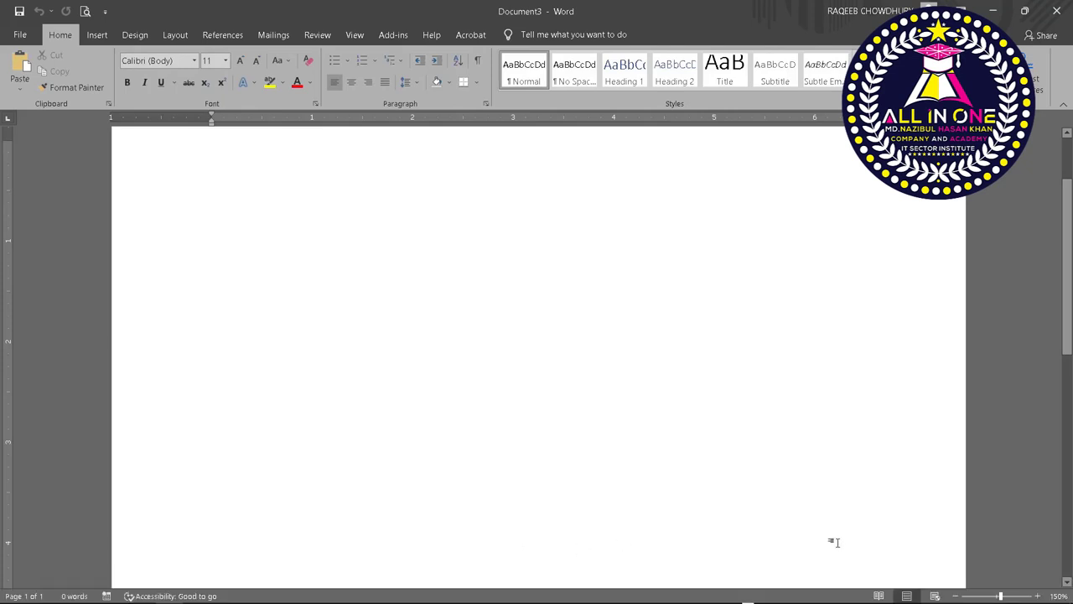
pyautogui.click(956, 596)
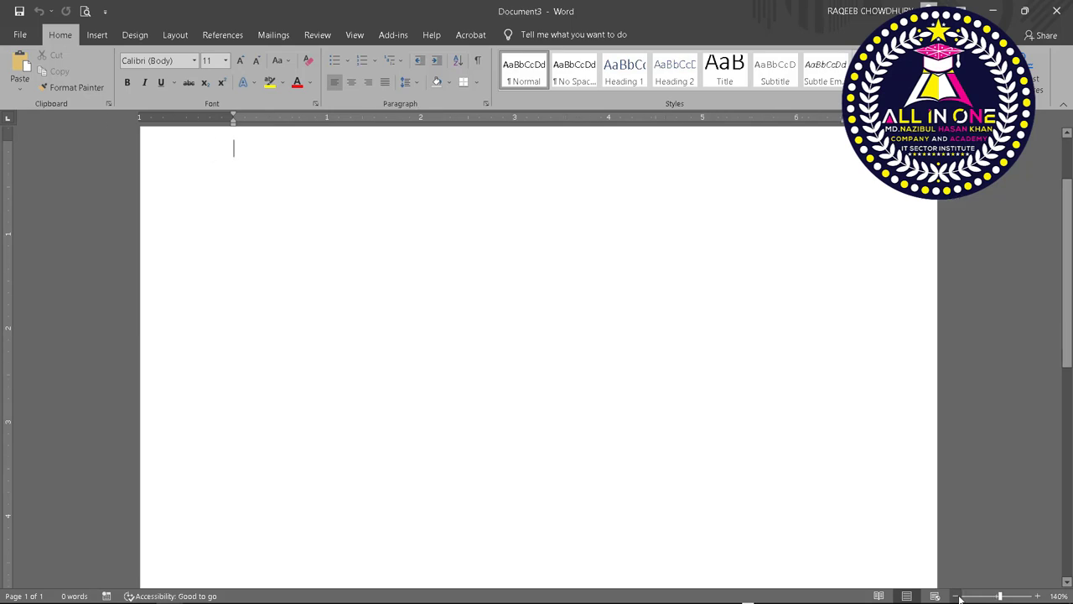
pyautogui.click(957, 596)
pyautogui.click(1038, 596)
pyautogui.click(1038, 596)
pyautogui.click(1038, 596)
pyautogui.click(1038, 597)
pyautogui.click(1037, 596)
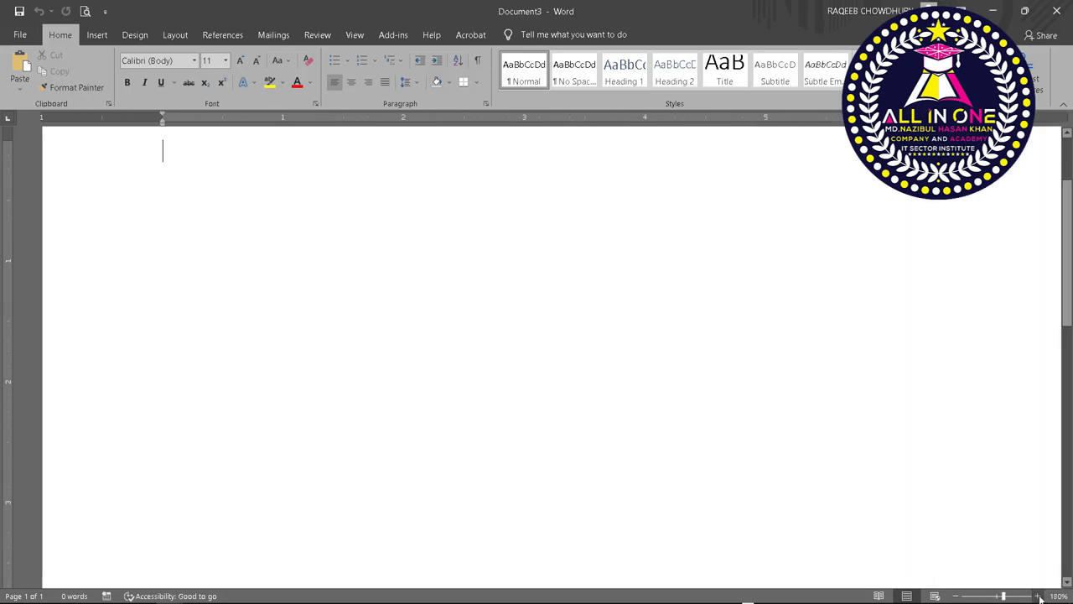
pyautogui.click(956, 596)
pyautogui.click(956, 596)
pyautogui.click(956, 596)
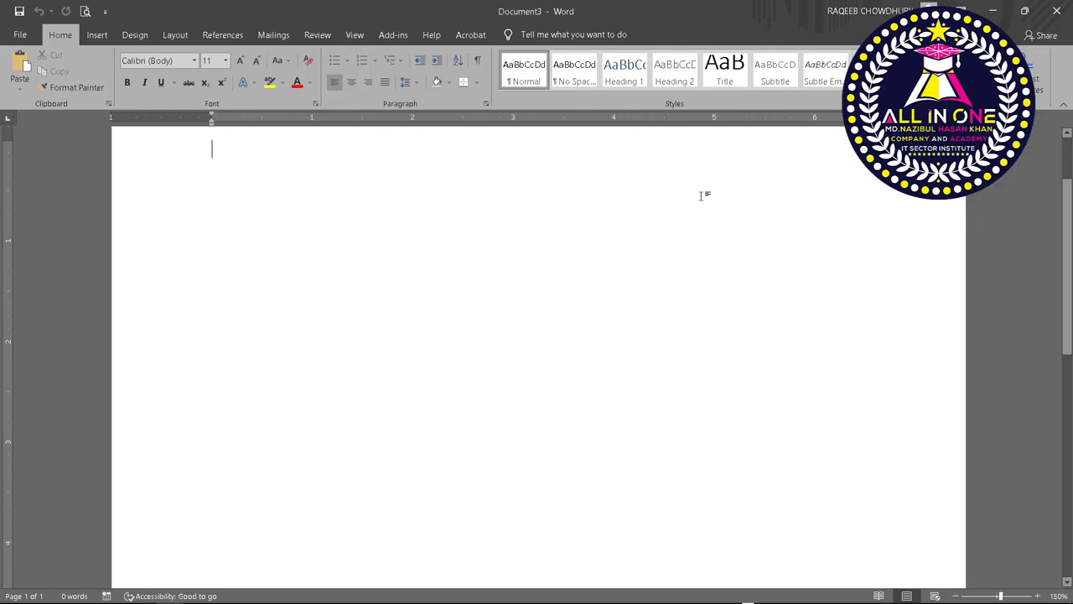
pyautogui.scroll(1, 1069, 233)
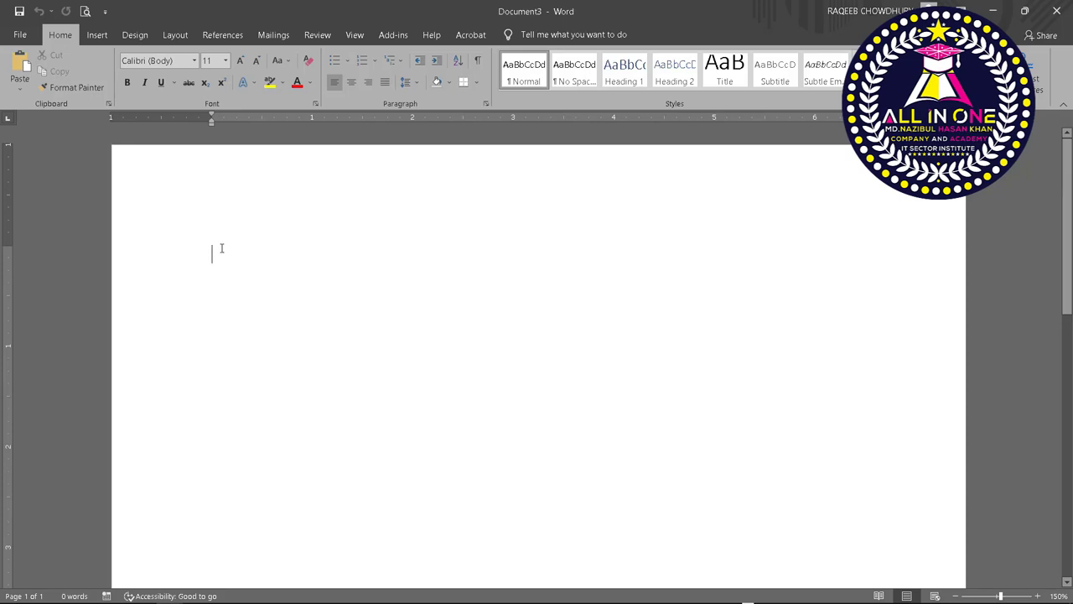
# Step: Type the title line, the creator's name followed by 'All in One', then try the status-bar zoom buttons
pyautogui.write('Nazi')
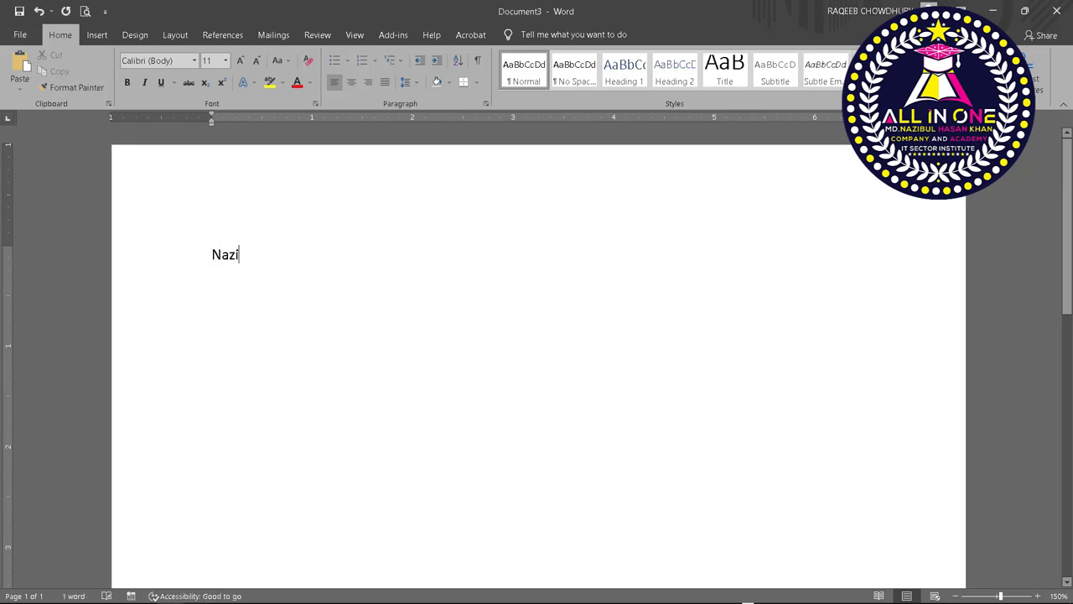
pyautogui.write('bul Ha')
pyautogui.write('san A')
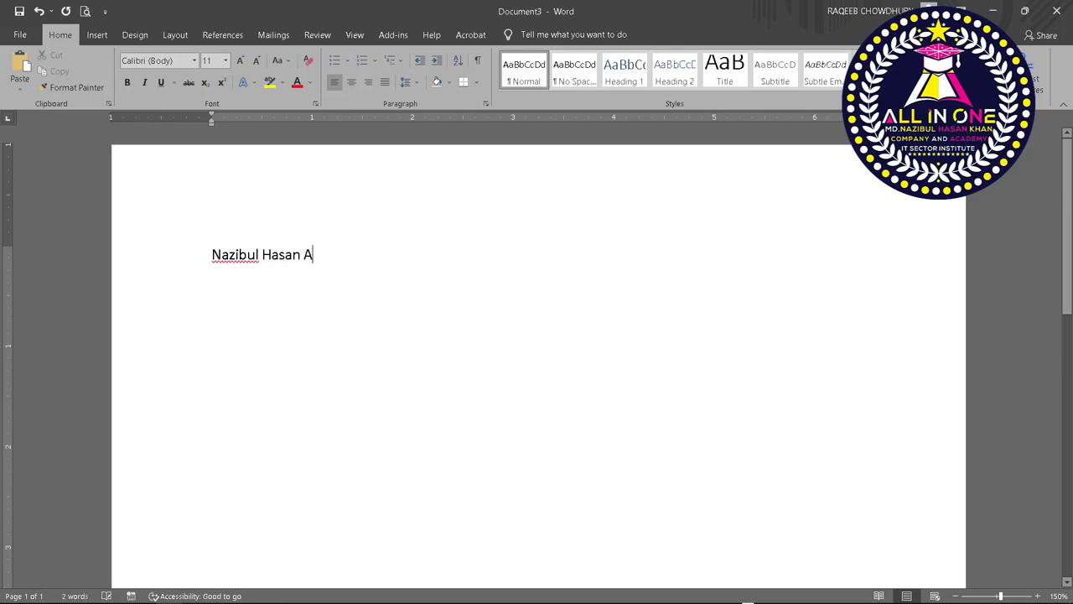
pyautogui.write('n O')
pyautogui.write('ne')
pyautogui.click(1039, 596)
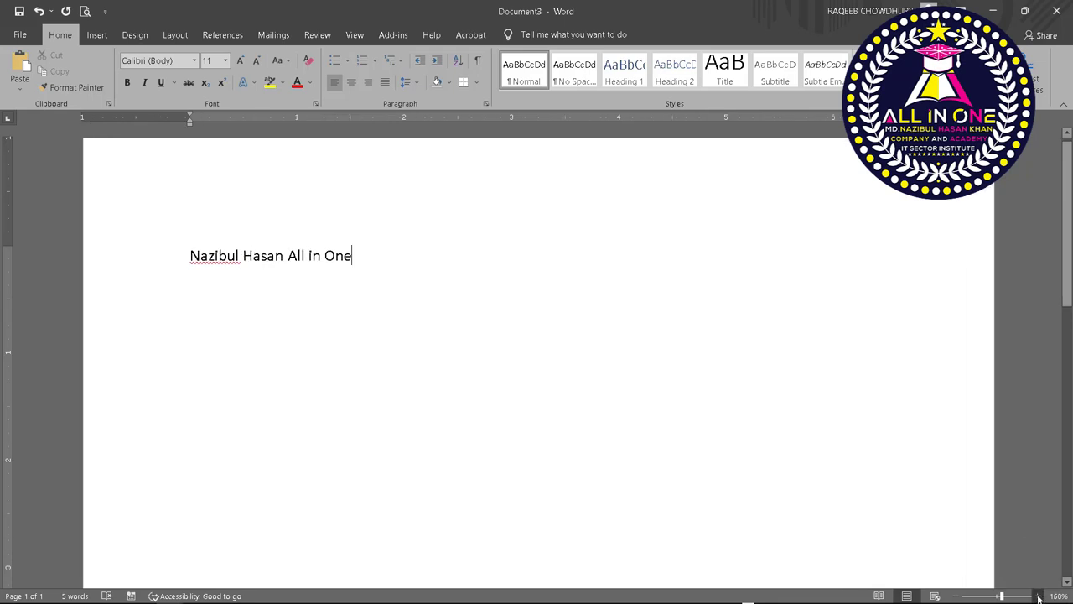
pyautogui.click(1038, 596)
pyautogui.click(1039, 596)
pyautogui.click(922, 571)
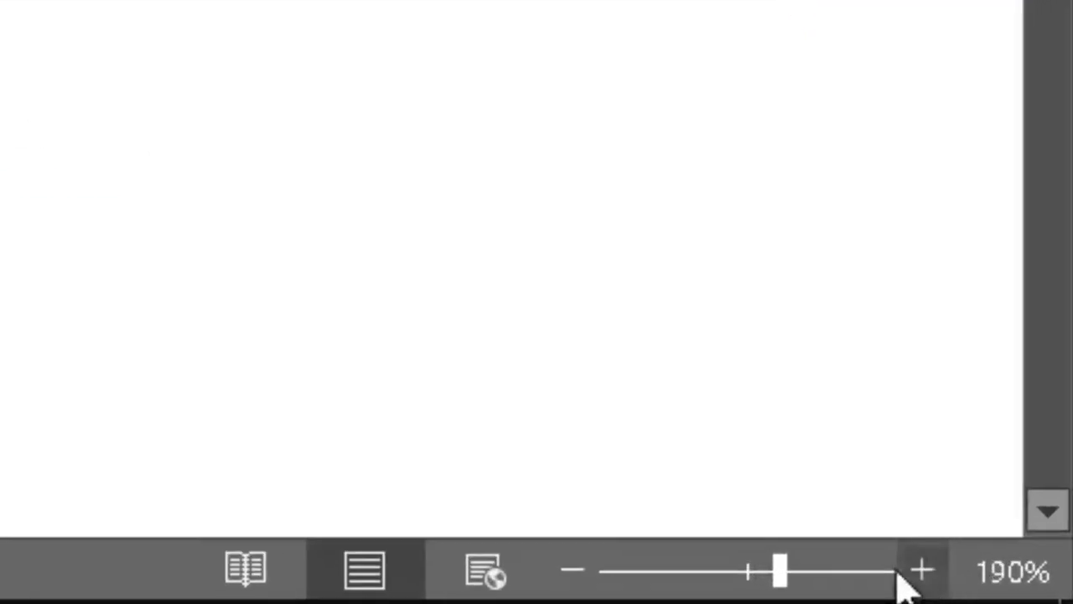
pyautogui.click(573, 571)
pyautogui.click(574, 571)
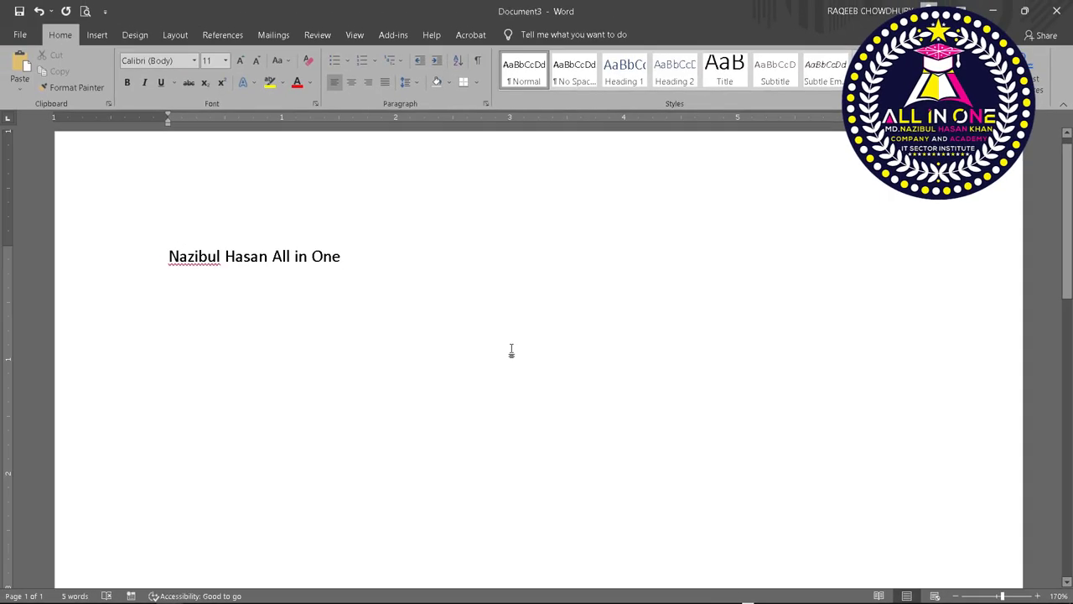
# Step: Zoom with Ctrl+mouse wheel and the zoom buttons, ending back at 150%
pyautogui.press('ctrl')
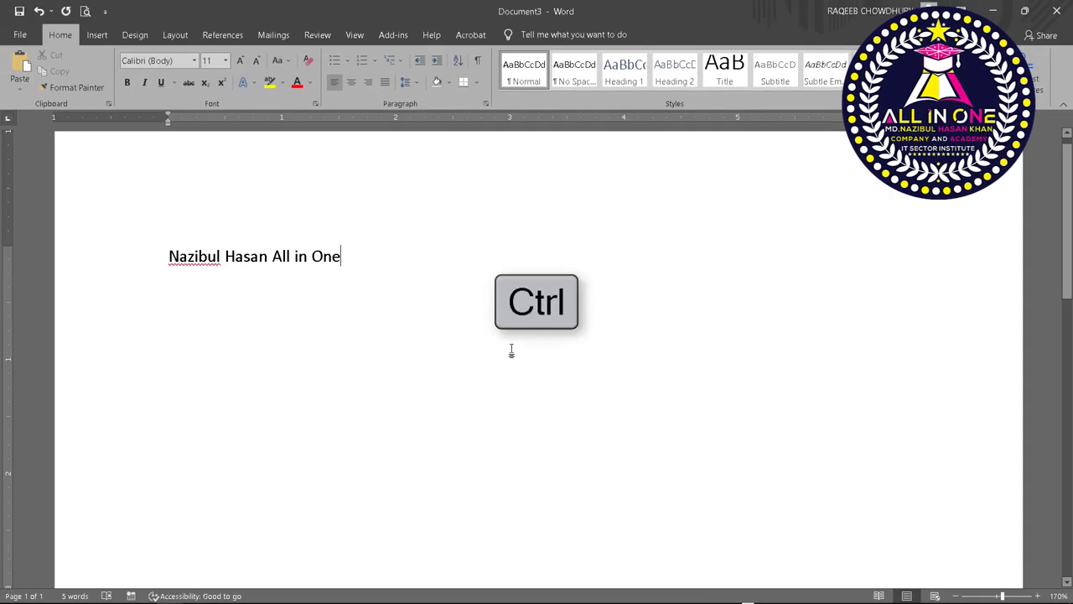
pyautogui.keyDown('ctrl'); pyautogui.scroll(4, 512, 351); pyautogui.keyUp('ctrl')
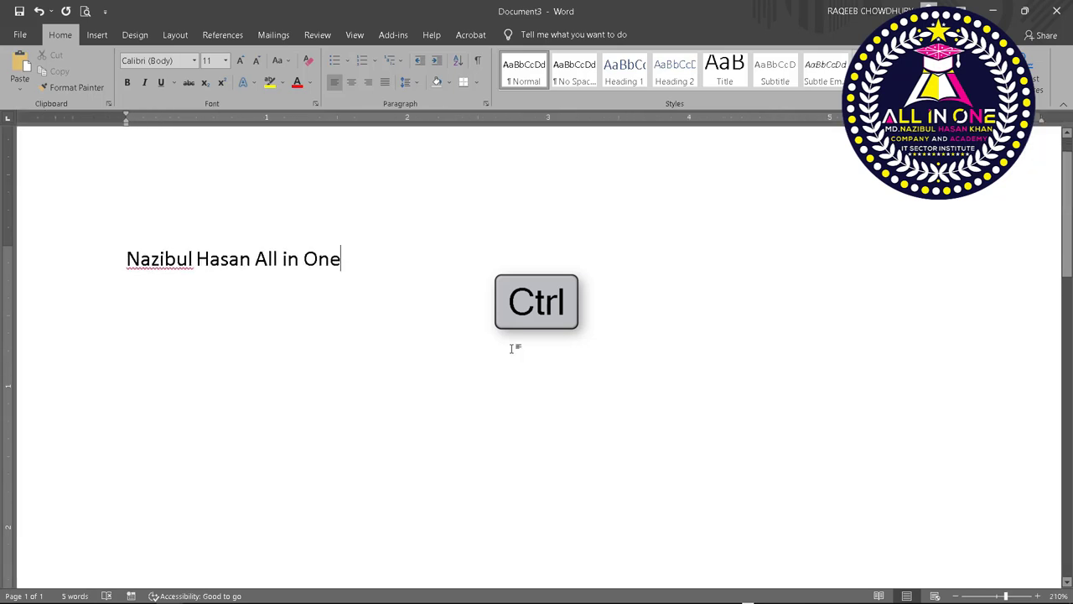
pyautogui.keyDown('ctrl'); pyautogui.scroll(-1, 513, 348); pyautogui.keyUp('ctrl')
pyautogui.keyDown('ctrl'); pyautogui.scroll(-1, 513, 348); pyautogui.keyUp('ctrl')
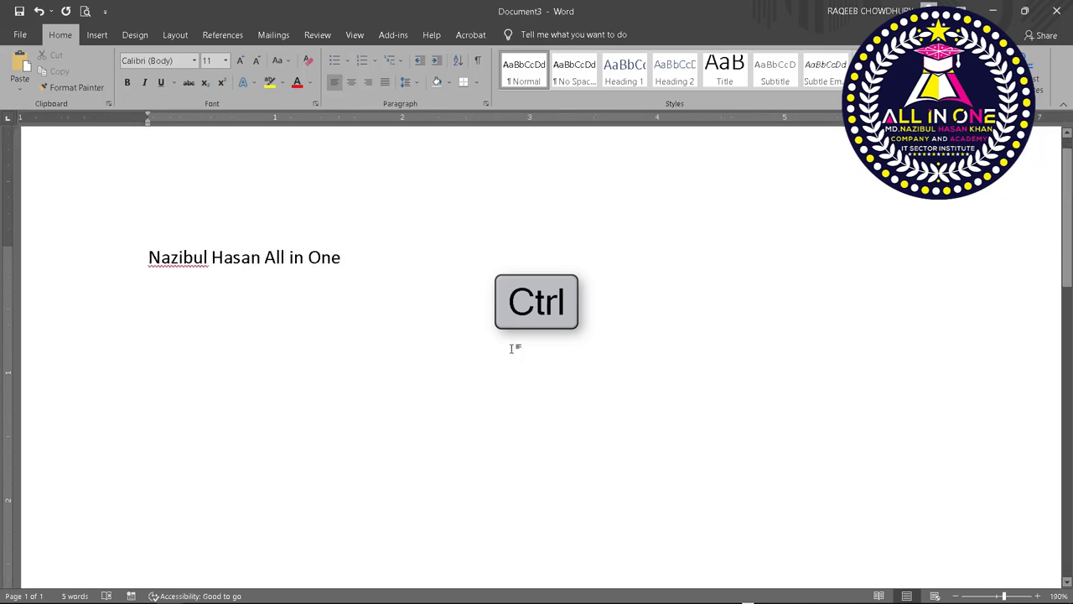
pyautogui.keyDown('ctrl'); pyautogui.scroll(-2, 513, 348); pyautogui.keyUp('ctrl')
pyautogui.keyDown('ctrl'); pyautogui.scroll(-1, 513, 348); pyautogui.keyUp('ctrl')
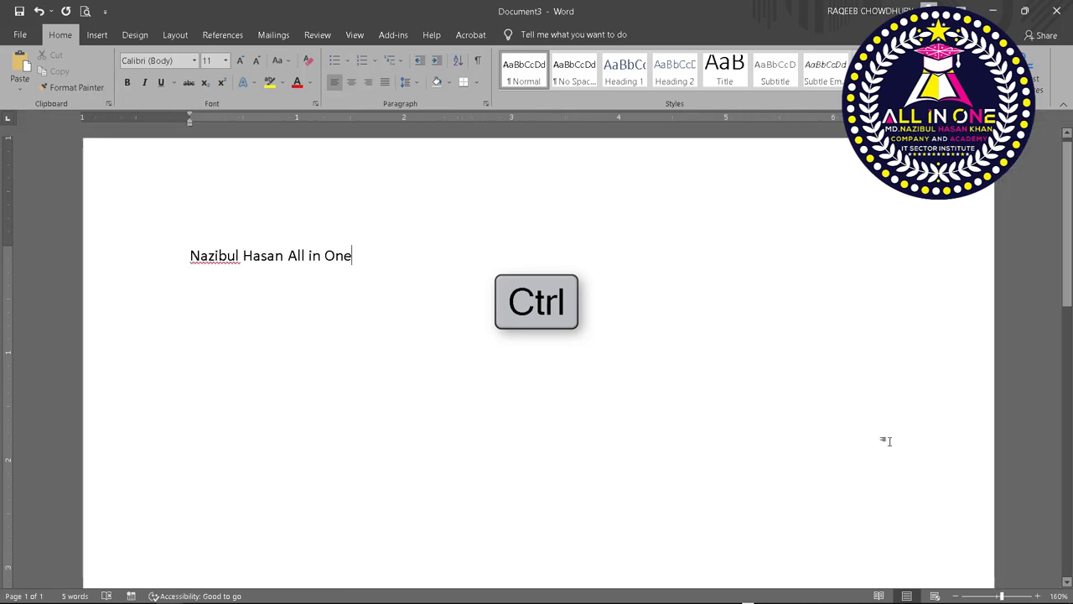
pyautogui.click(956, 596)
pyautogui.click(956, 596)
pyautogui.click(956, 596)
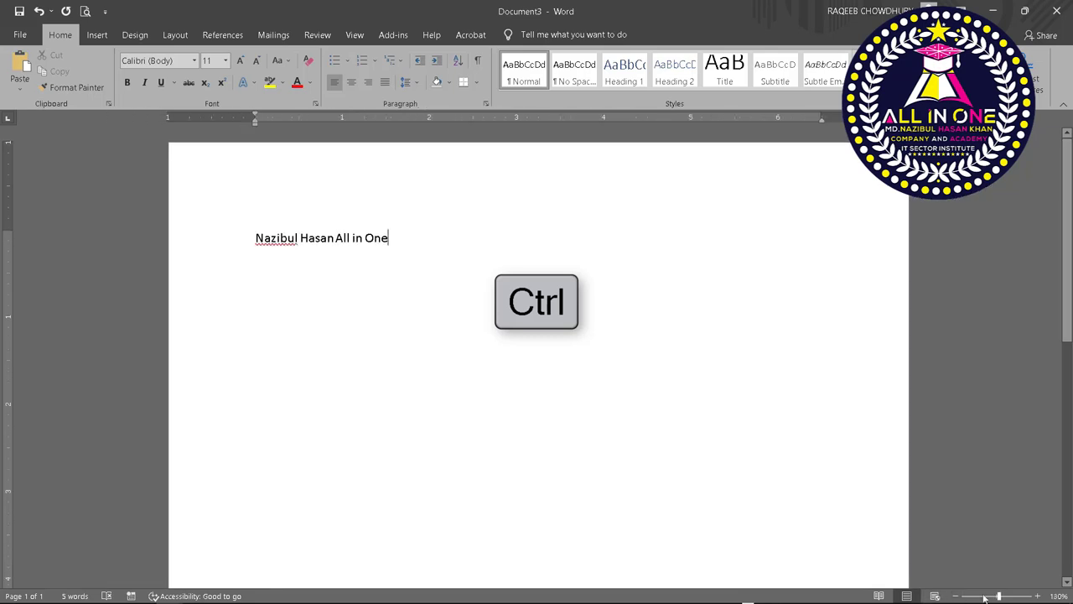
pyautogui.click(1037, 596)
pyautogui.click(1037, 596)
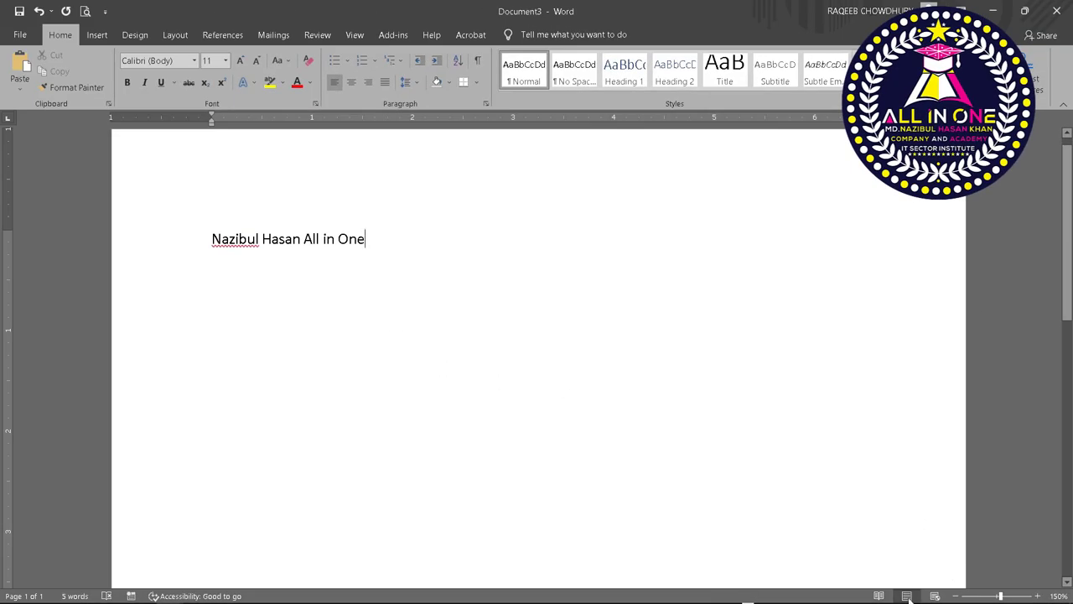
# Step: Switch the document to Web Layout view, then back to Print Layout
pyautogui.click(935, 595)
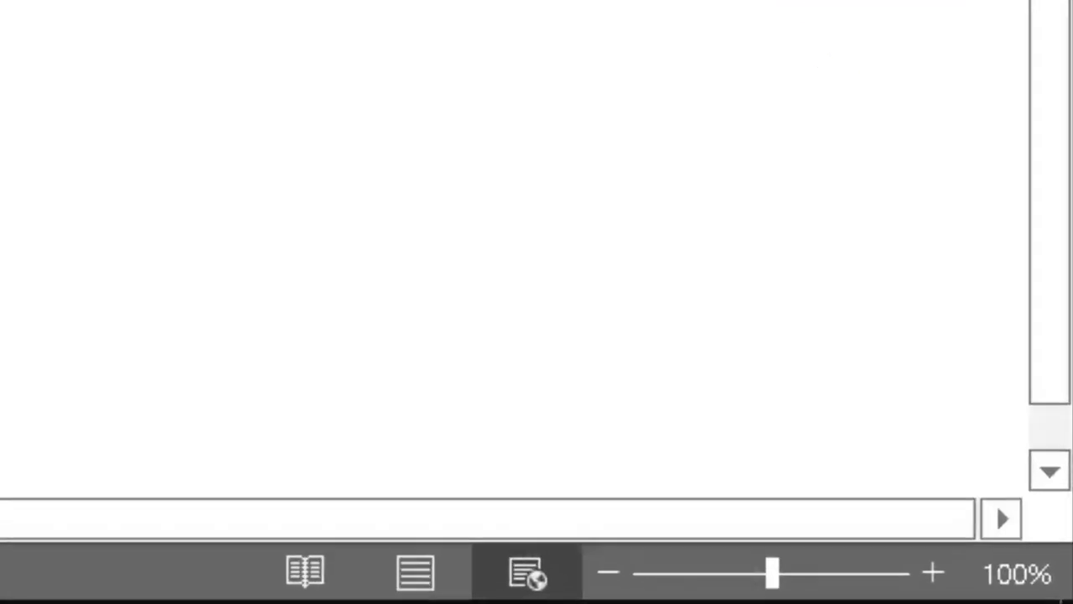
pyautogui.click(251, 556)
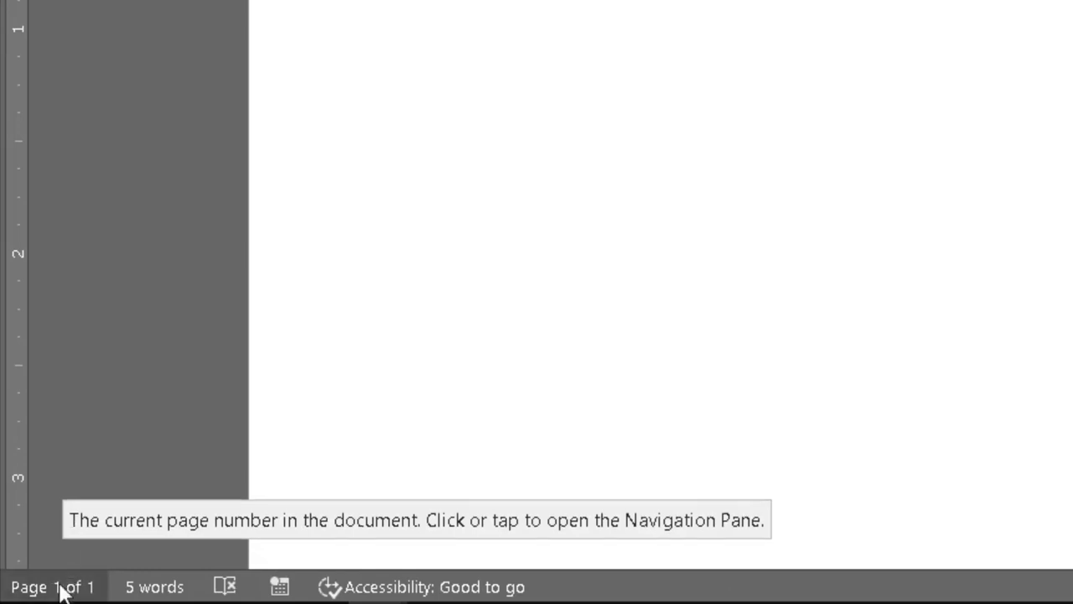
# Step: Open the Navigation pane from 'Page 1 of 1' and float it using the pane's Move option
pyautogui.click(60, 590)
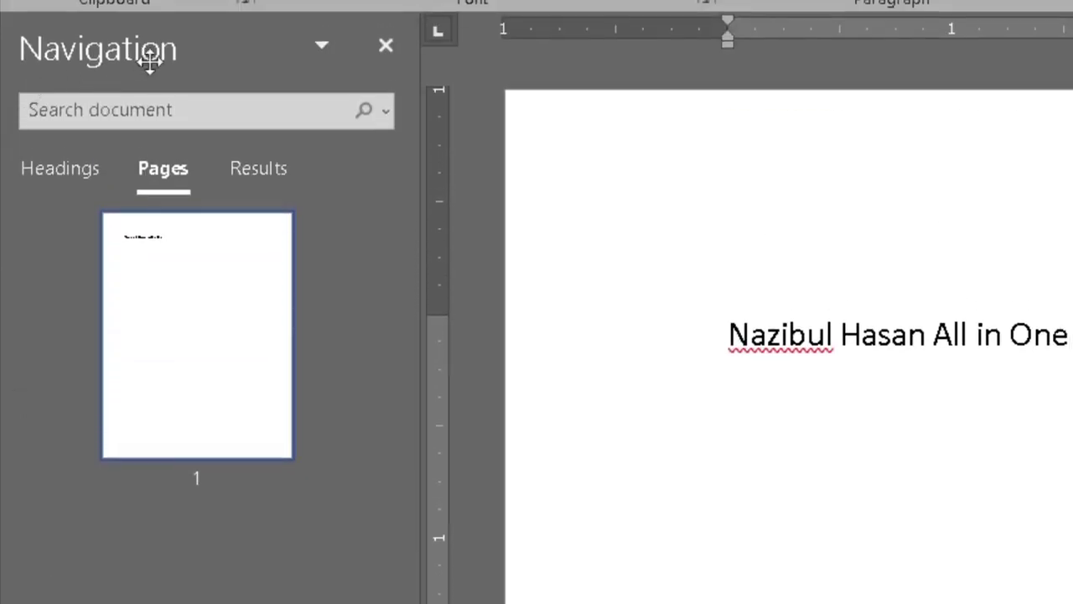
pyautogui.click(331, 47)
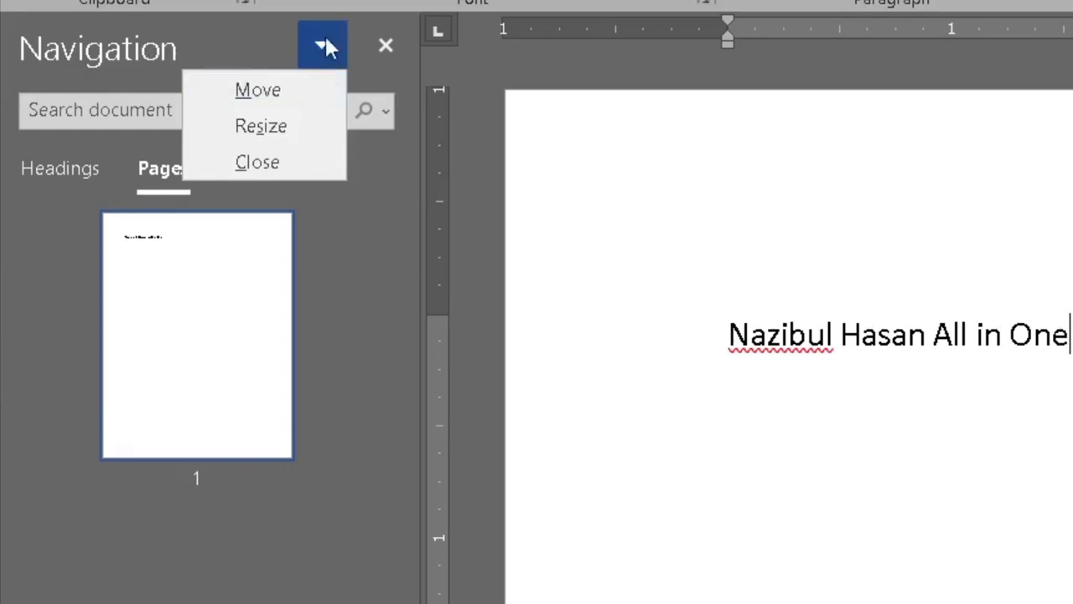
pyautogui.click(258, 90)
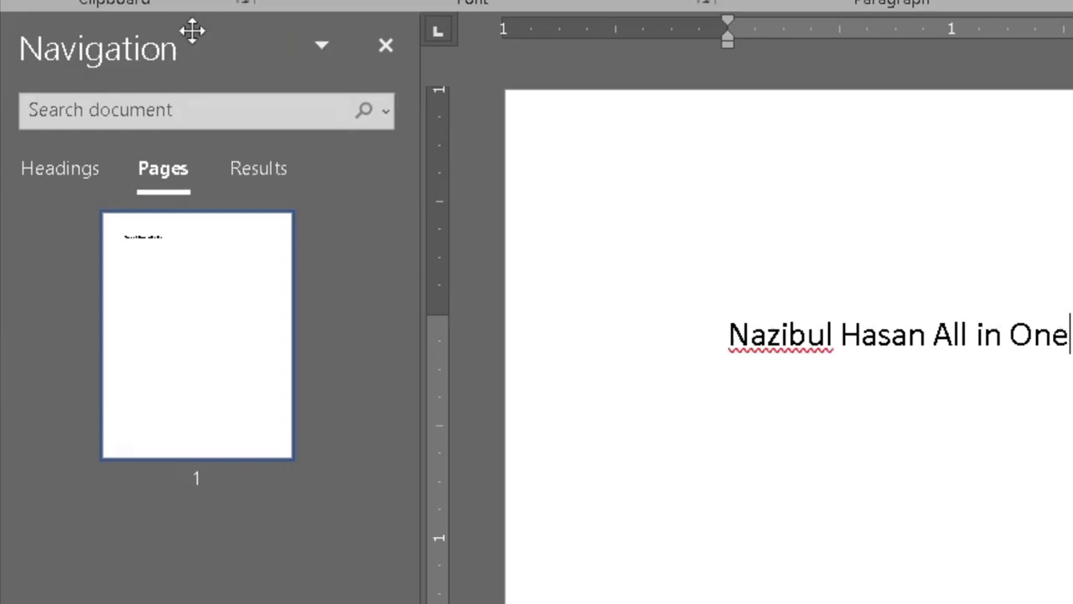
pyautogui.moveTo(257, 52)
pyautogui.mouseDown()
pyautogui.moveTo(225, 8)
pyautogui.moveTo(283, 46)
pyautogui.moveTo(265, 50)
pyautogui.mouseUp()
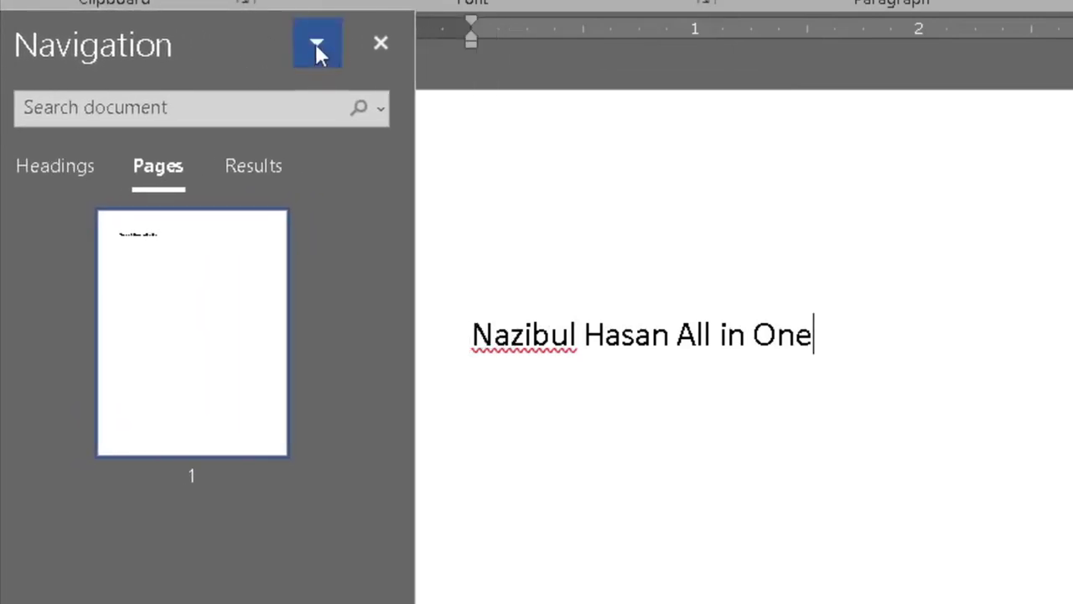
pyautogui.click(316, 43)
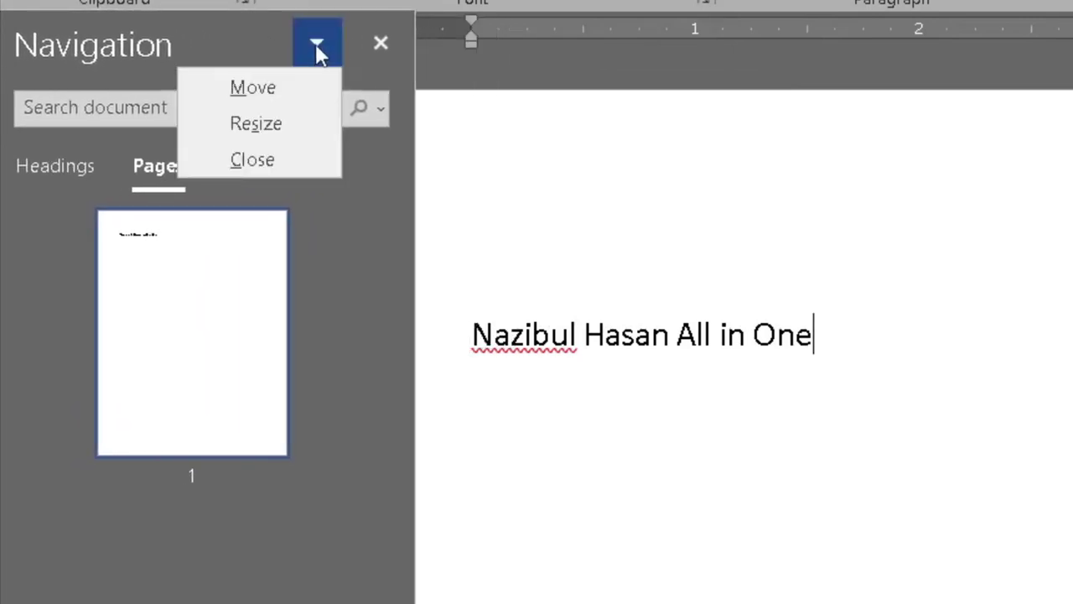
pyautogui.click(234, 87)
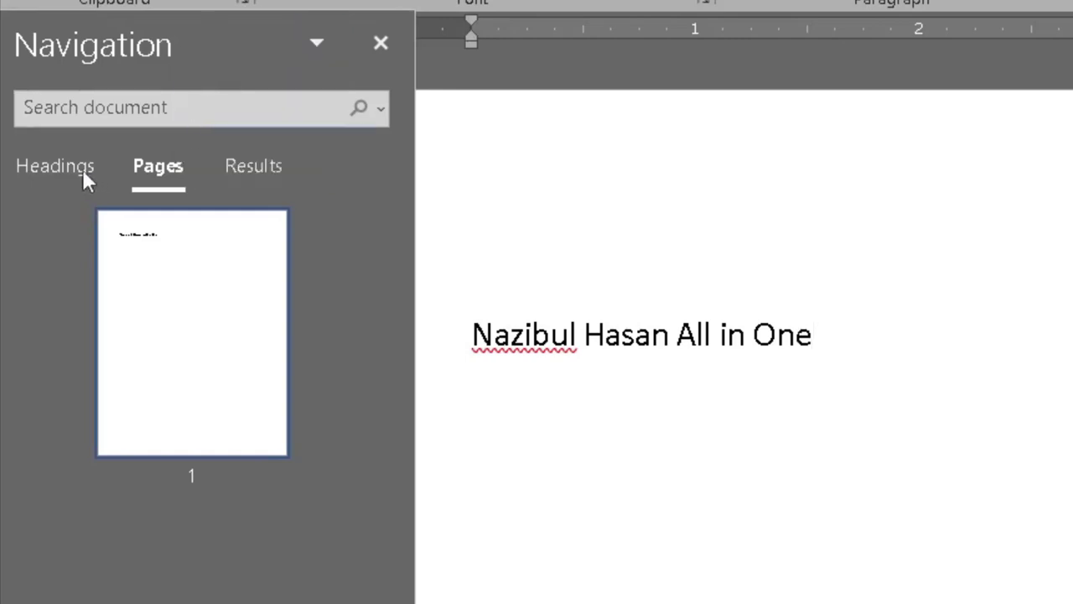
# Step: Show the Results and Headings views in the floating Navigation pane, repositioning it
pyautogui.click(236, 166)
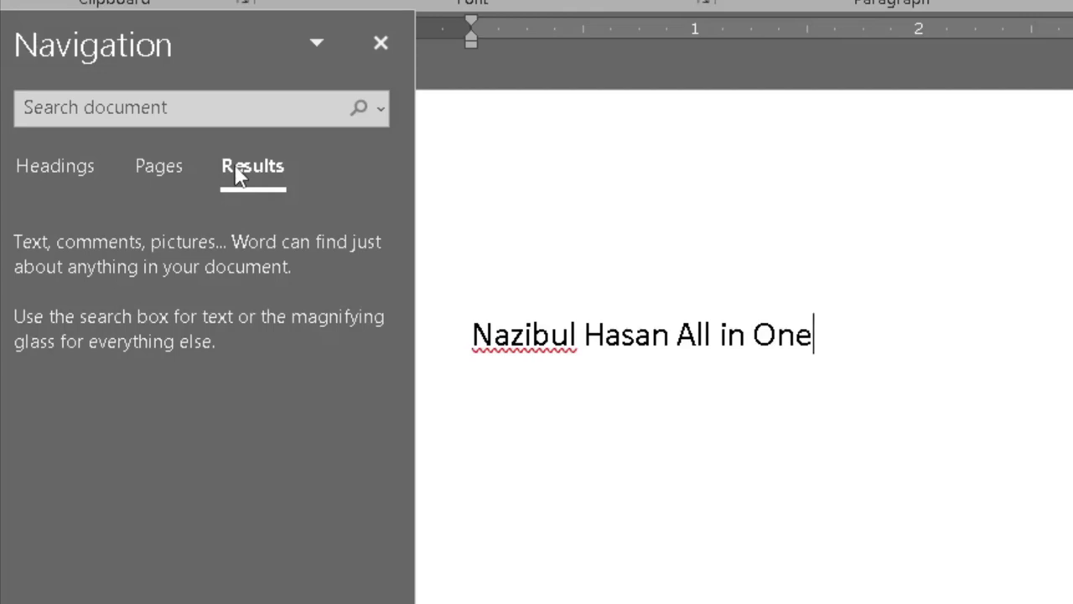
pyautogui.click(61, 170)
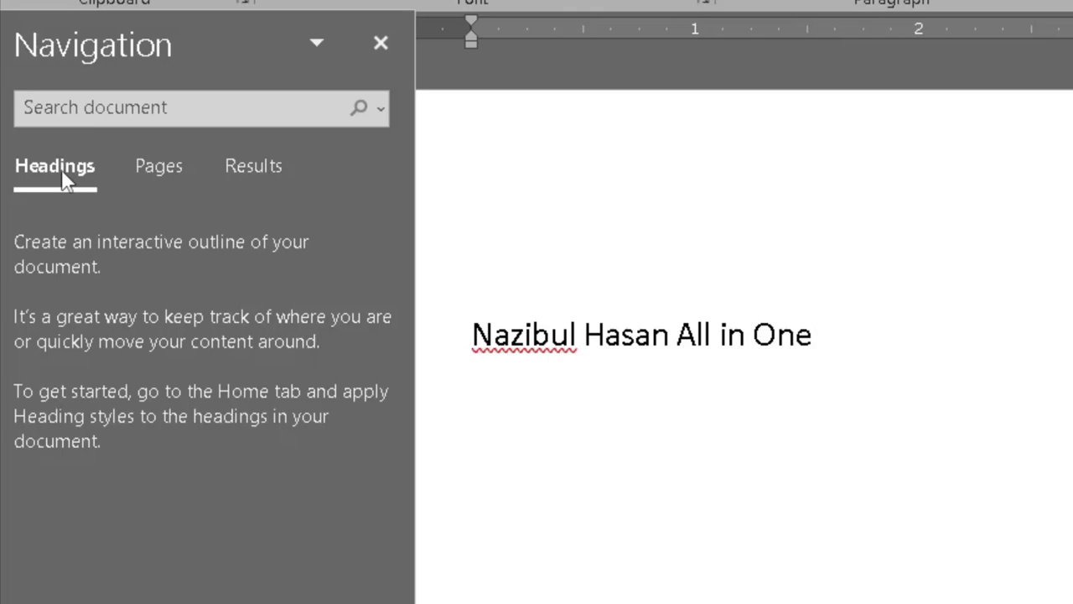
pyautogui.moveTo(262, 43); pyautogui.dragTo(4, 48)
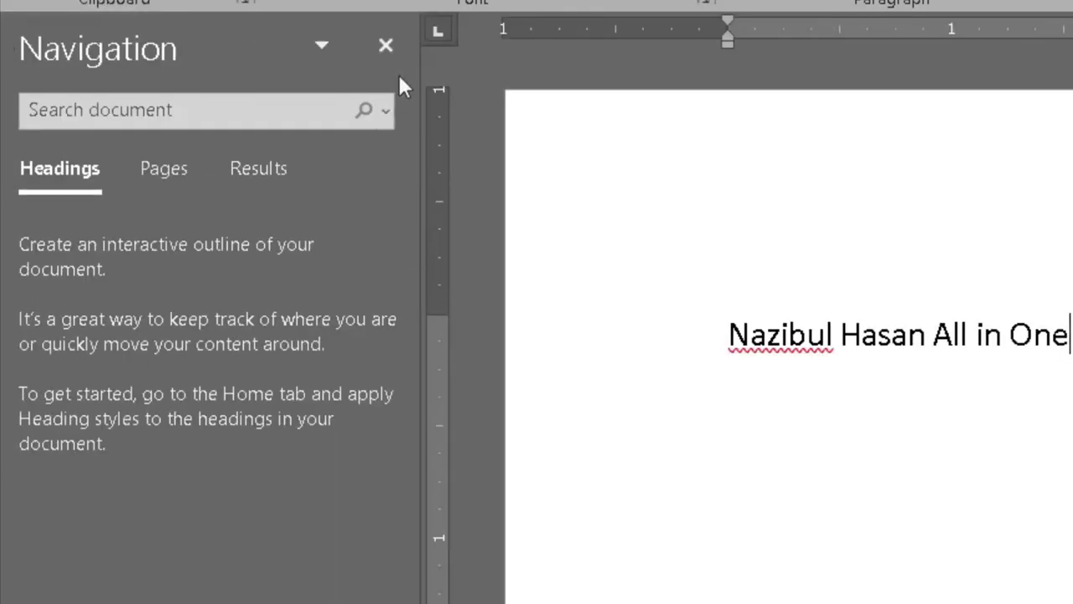
pyautogui.click(321, 45)
# Step: Close the Navigation pane and check Word Count: 5 words, 20 characters without spaces, 24 with
pyautogui.click(267, 165)
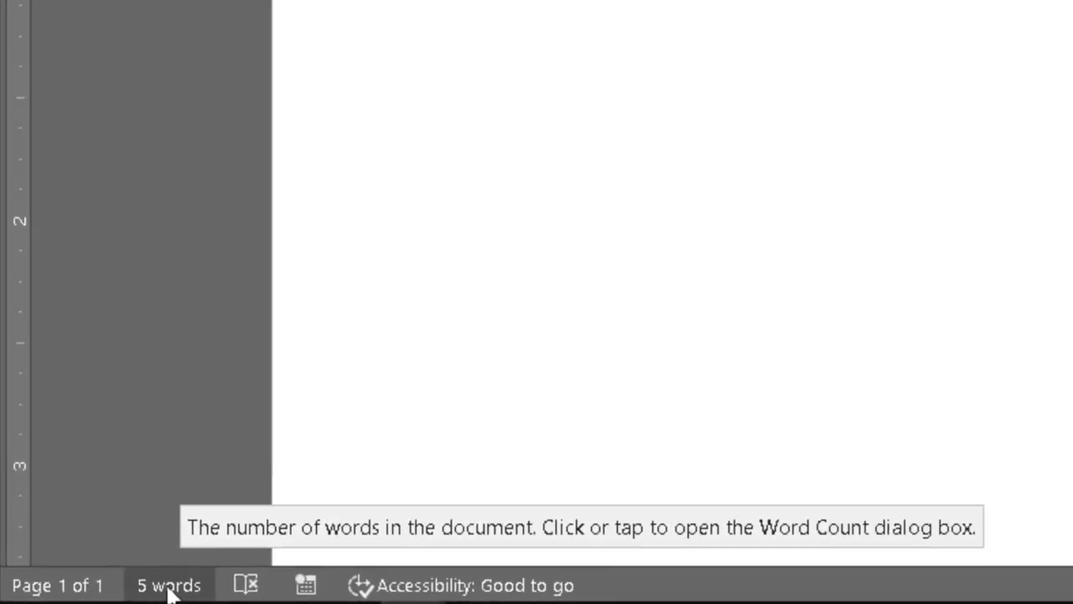
pyautogui.click(162, 591)
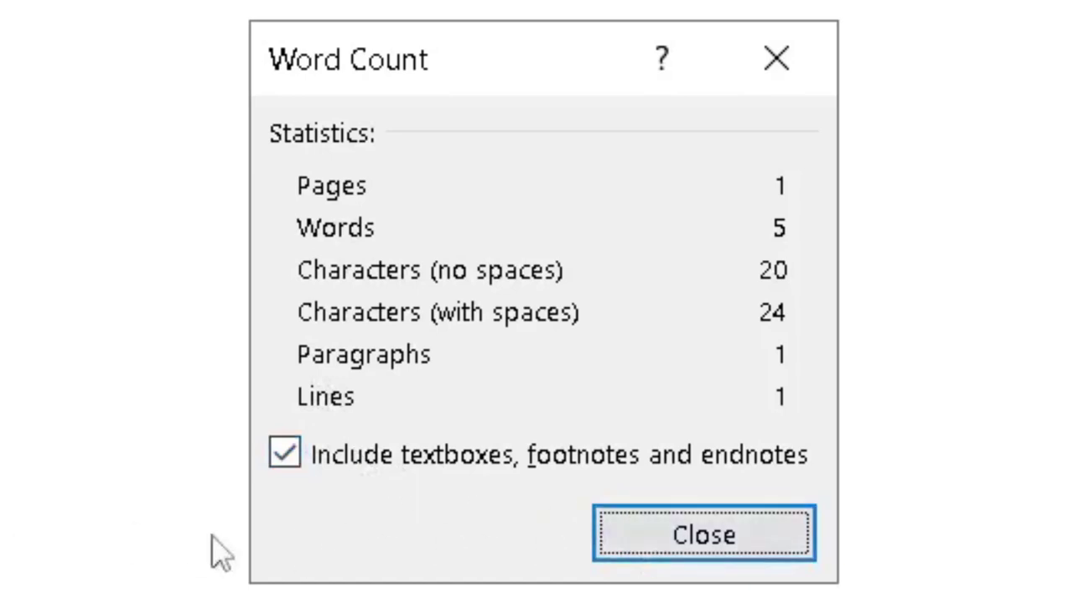
pyautogui.click(658, 533)
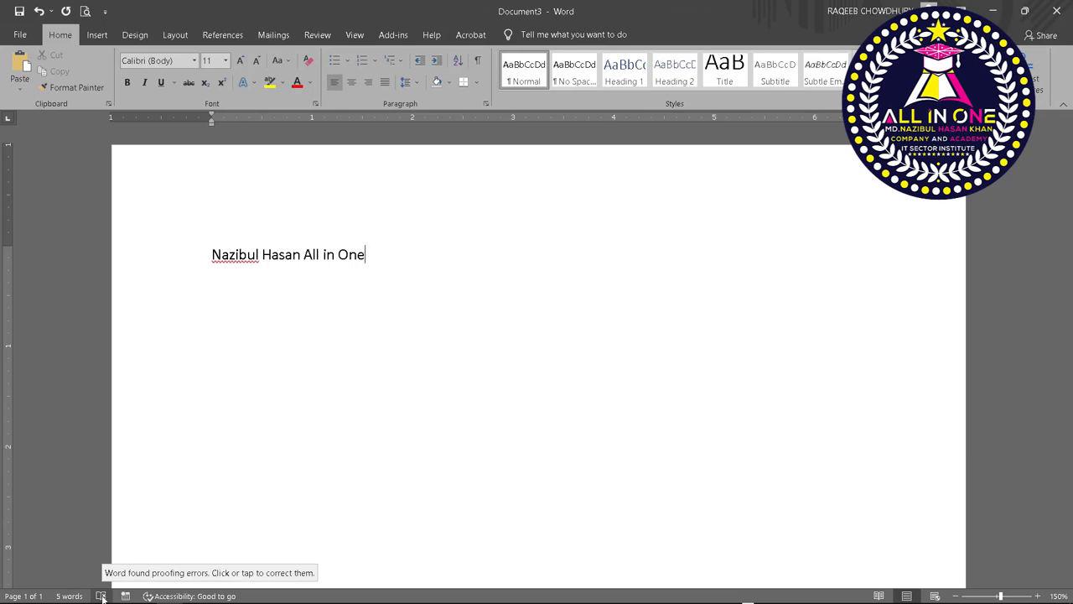
pyautogui.click(102, 596)
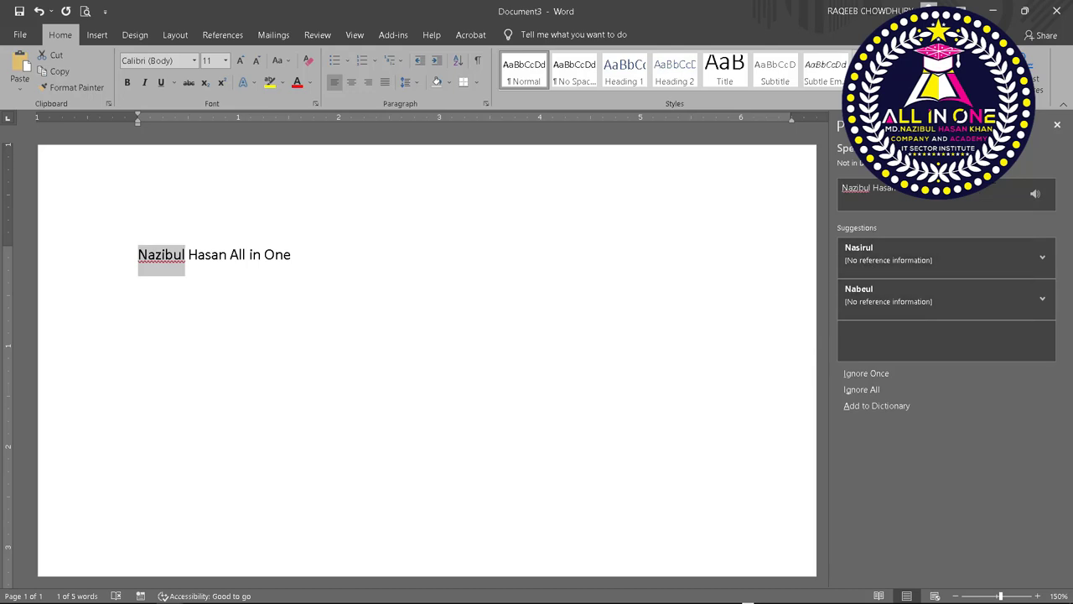
pyautogui.click(1056, 127)
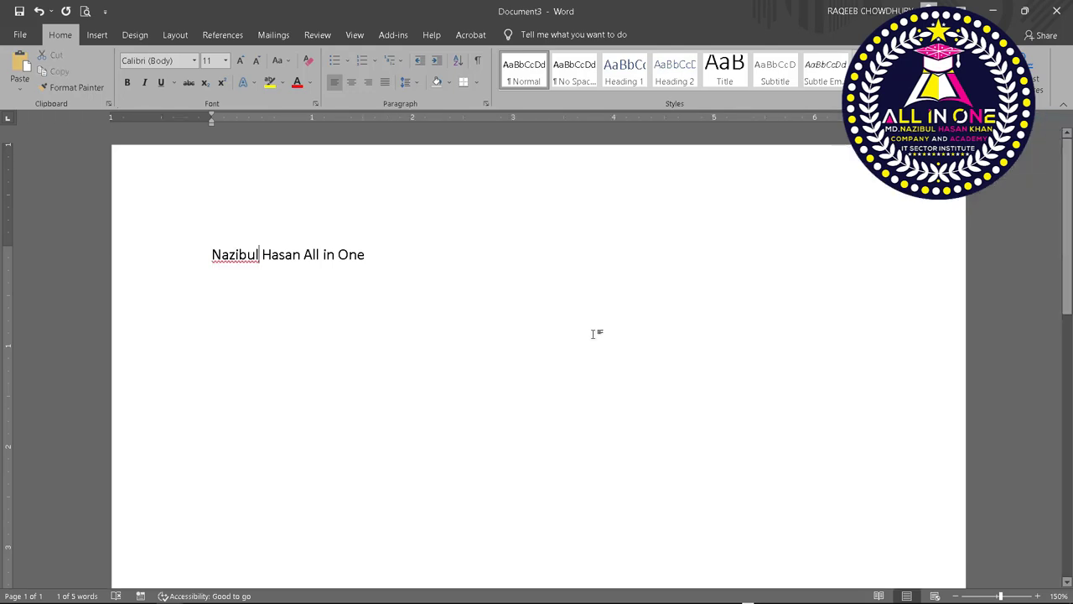
# Step: Open Record Macro from the status bar and accept Macro1 for all documents to begin recording
pyautogui.click(125, 595)
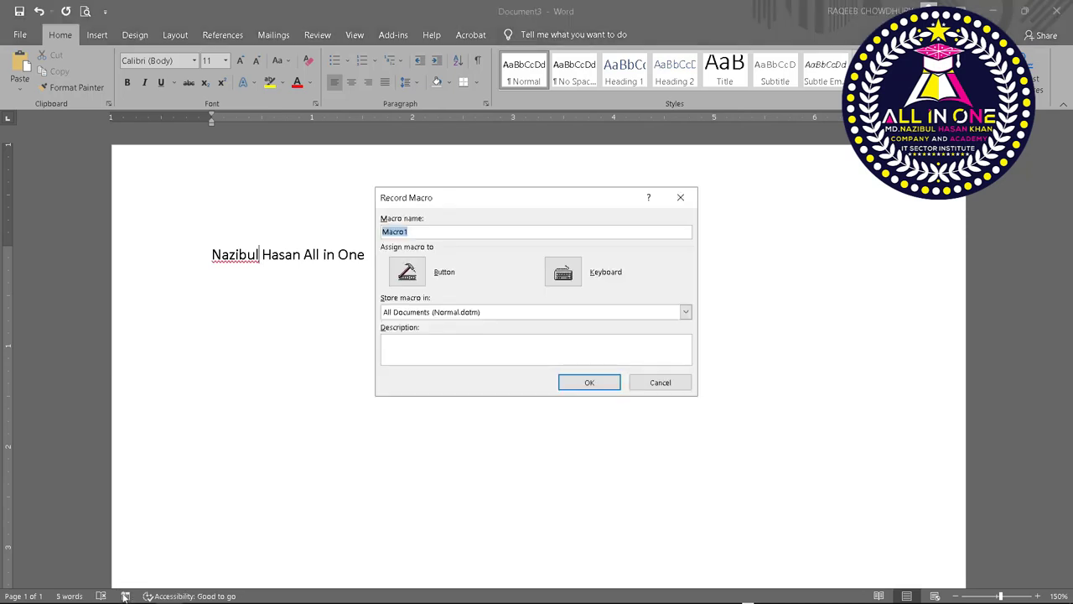
pyautogui.click(590, 383)
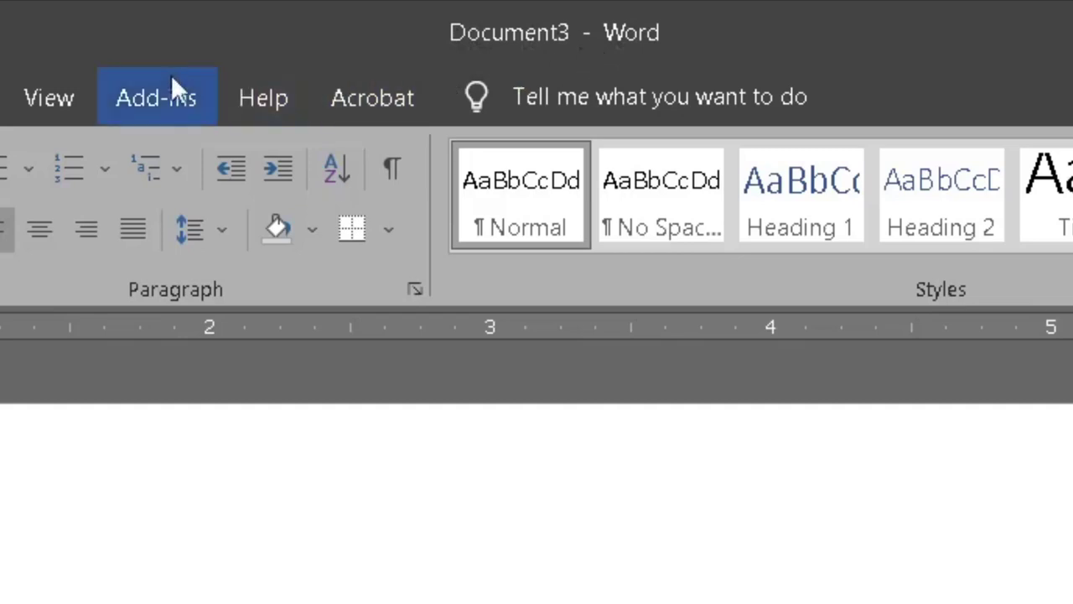
# Step: Open the Customize Quick Access Toolbar menu, showing Save, Print Preview and Print, Undo and Redo ticked
pyautogui.moveTo(580, 48)
pyautogui.mouseDown()
pyautogui.moveTo(333, 419)
pyautogui.moveTo(155, 336)
pyautogui.mouseUp()
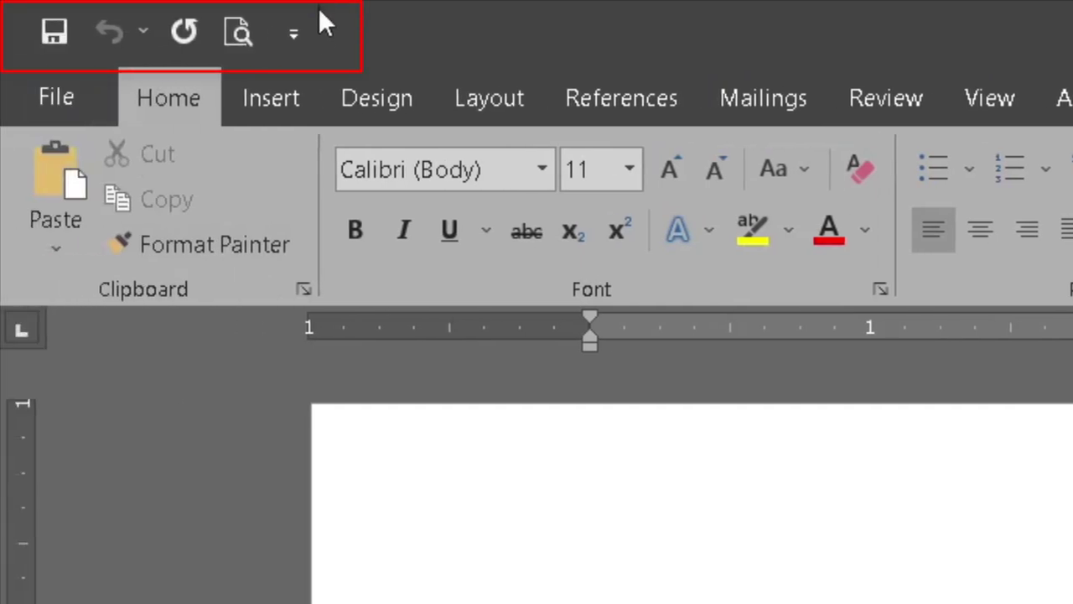
pyautogui.click(296, 39)
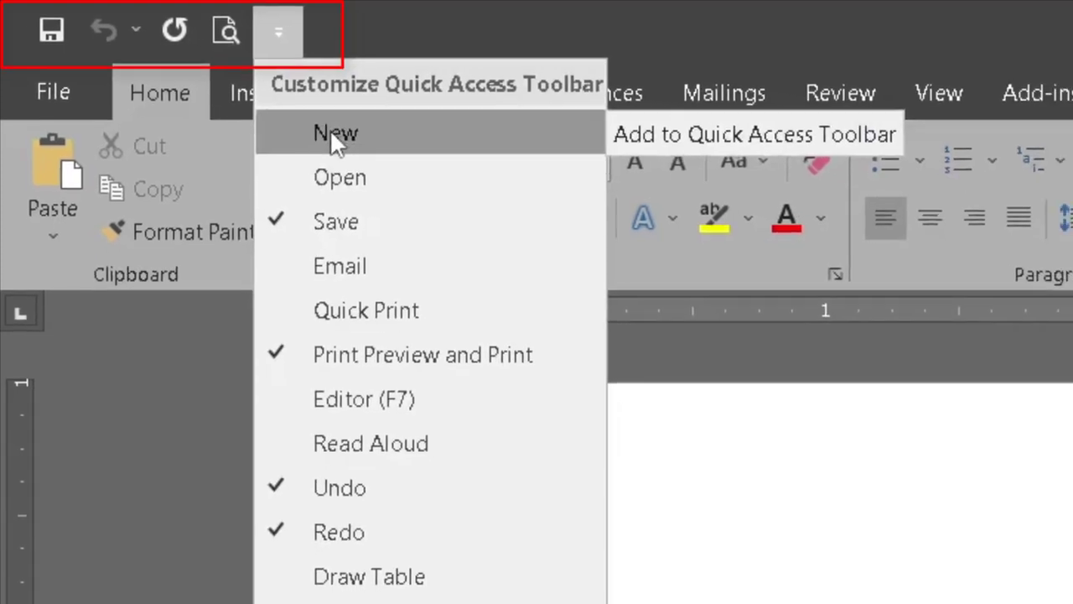
# Step: Add New, Open and Quick Print to the Quick Access Toolbar
pyautogui.click(346, 132)
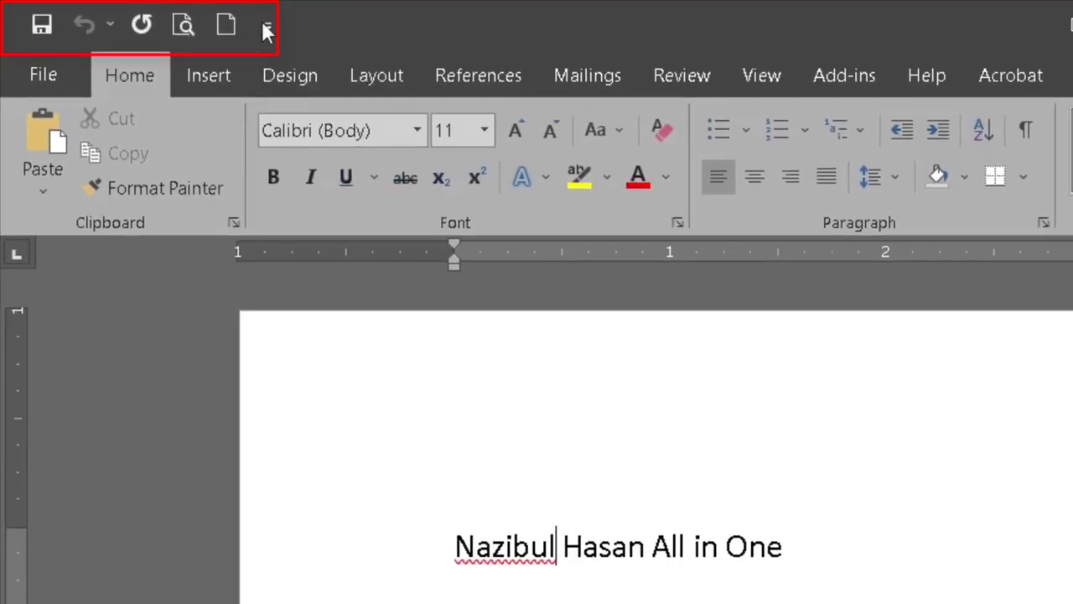
pyautogui.click(267, 32)
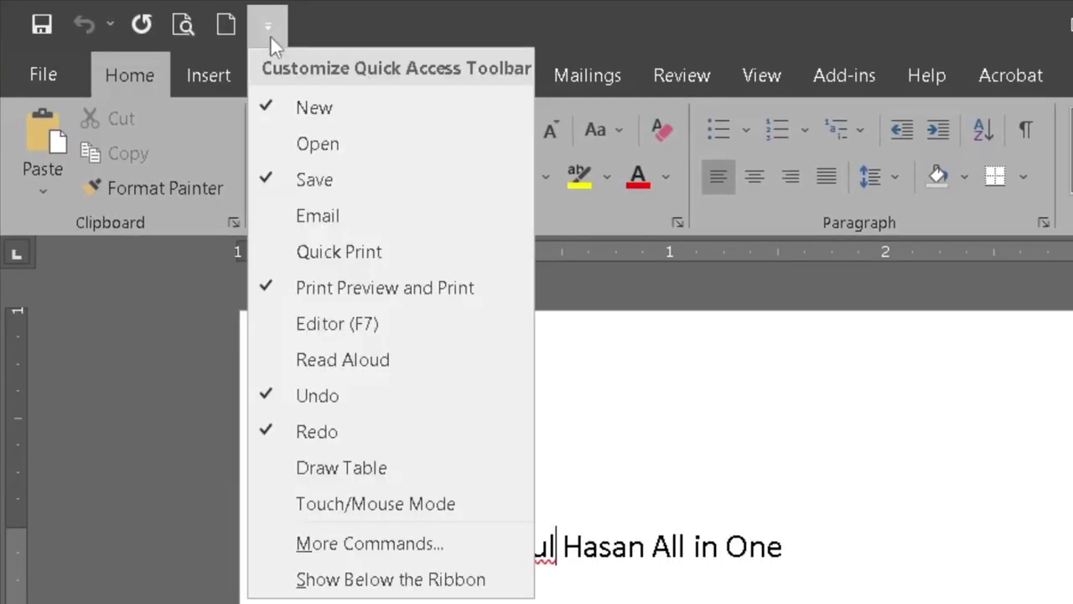
pyautogui.click(311, 138)
pyautogui.click(311, 26)
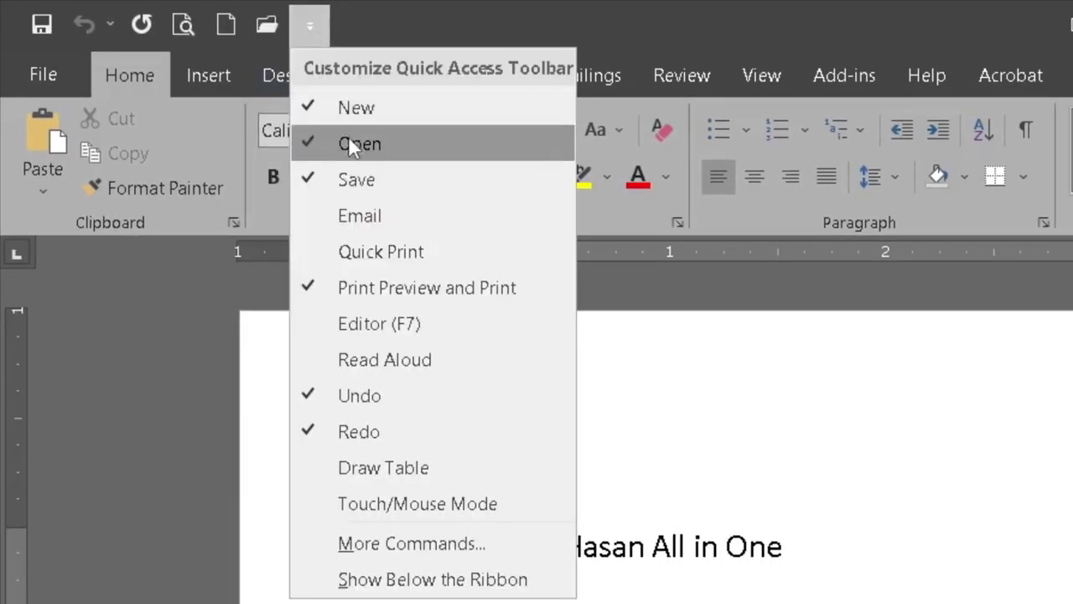
pyautogui.click(352, 207)
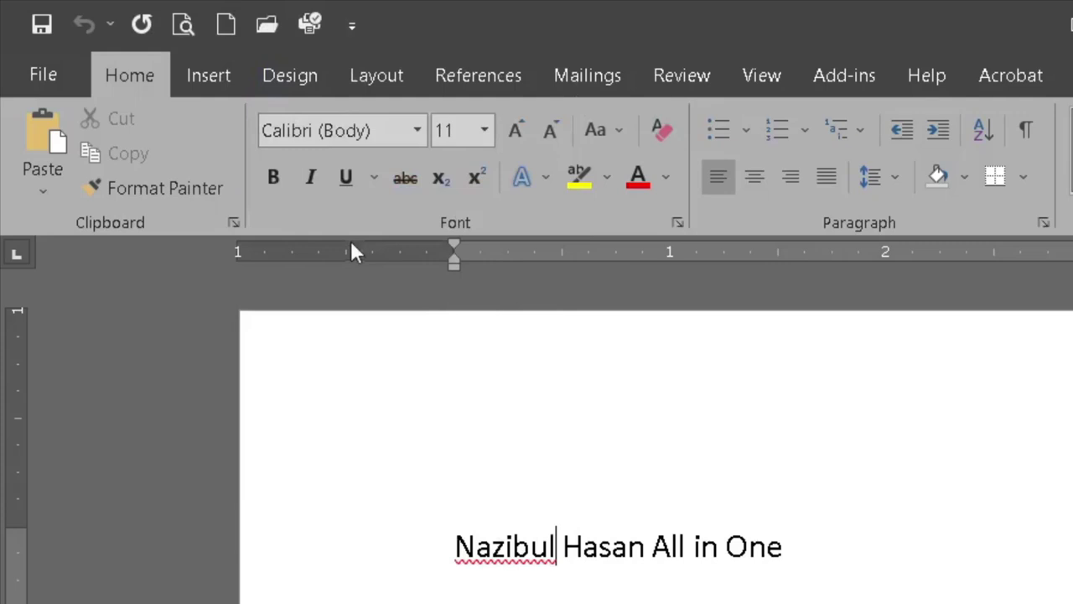
# Step: Add Draw Table to the Quick Access Toolbar, then minimize Word to the desktop
pyautogui.click(351, 27)
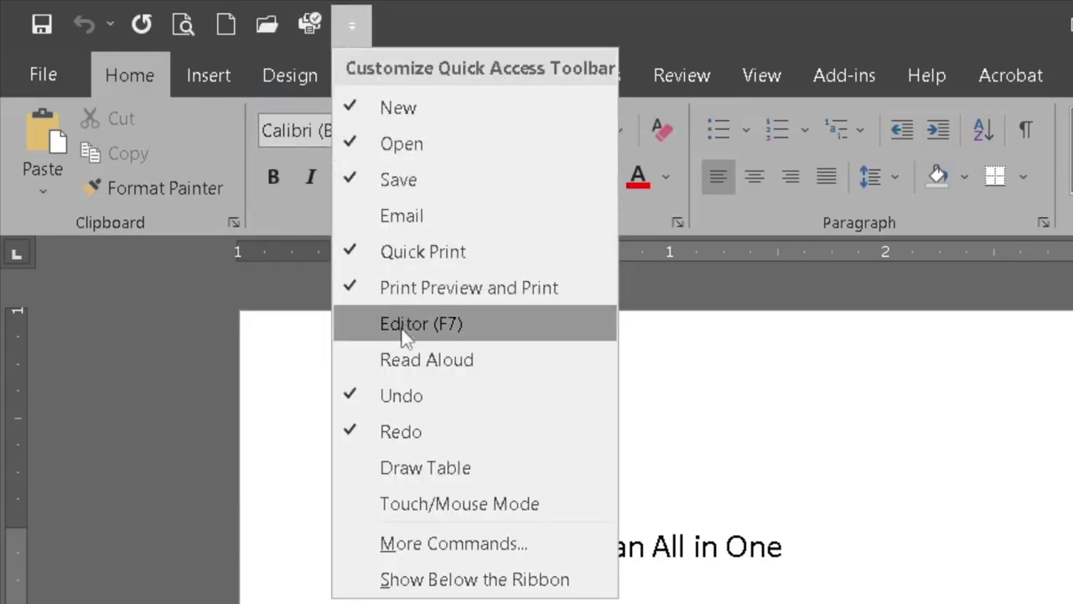
pyautogui.click(400, 467)
pyautogui.click(393, 27)
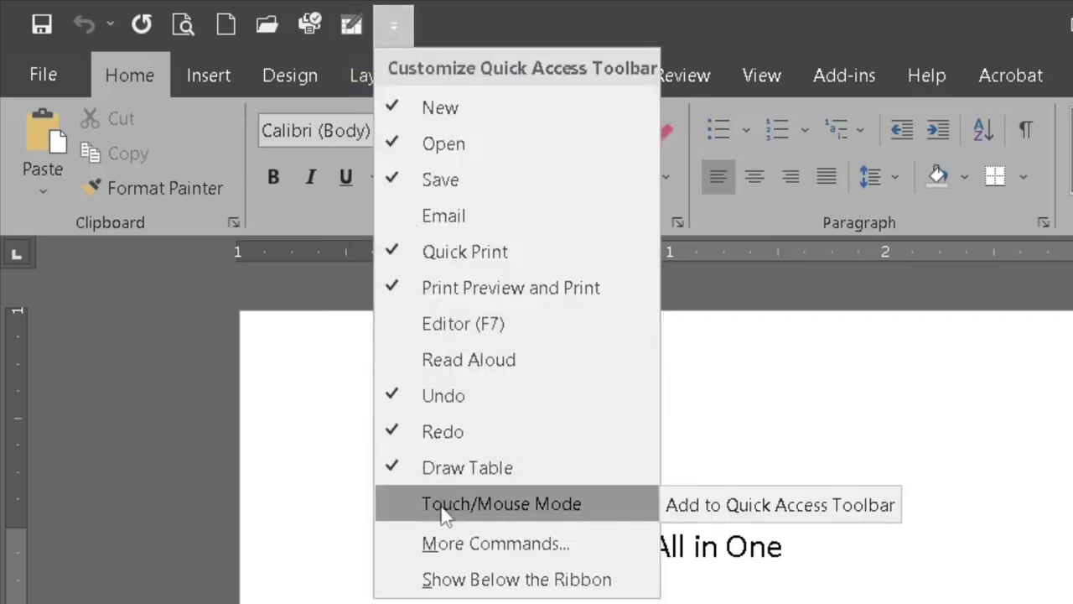
pyautogui.click(244, 437)
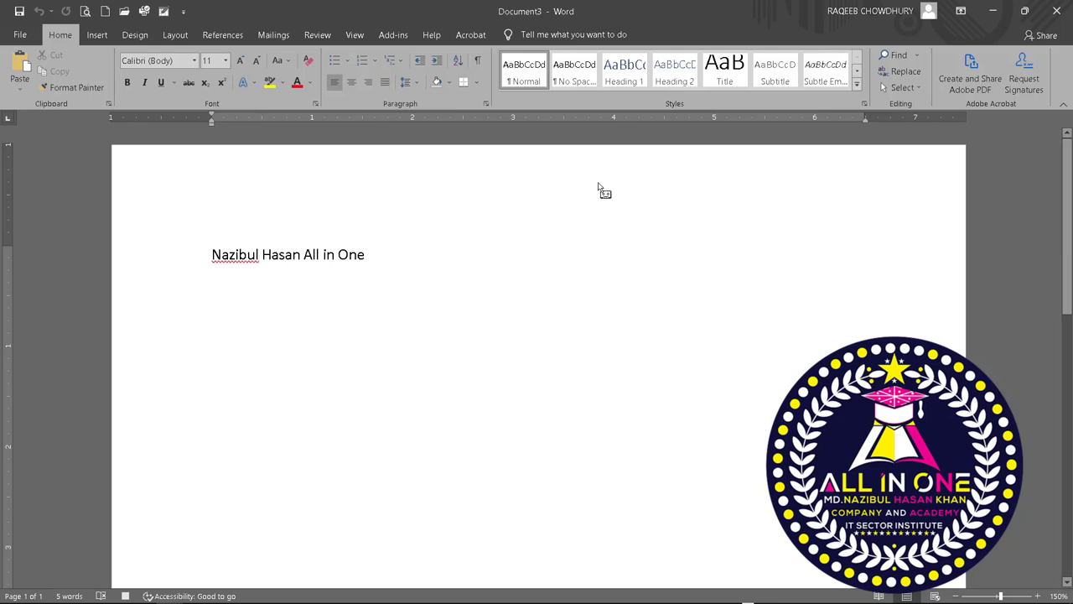
pyautogui.click(993, 12)
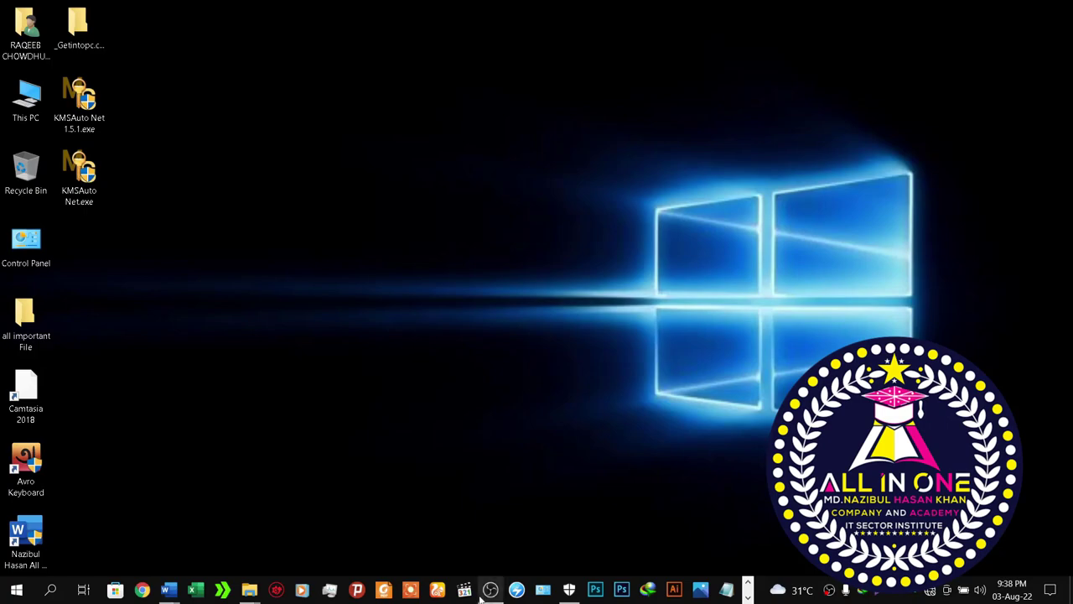